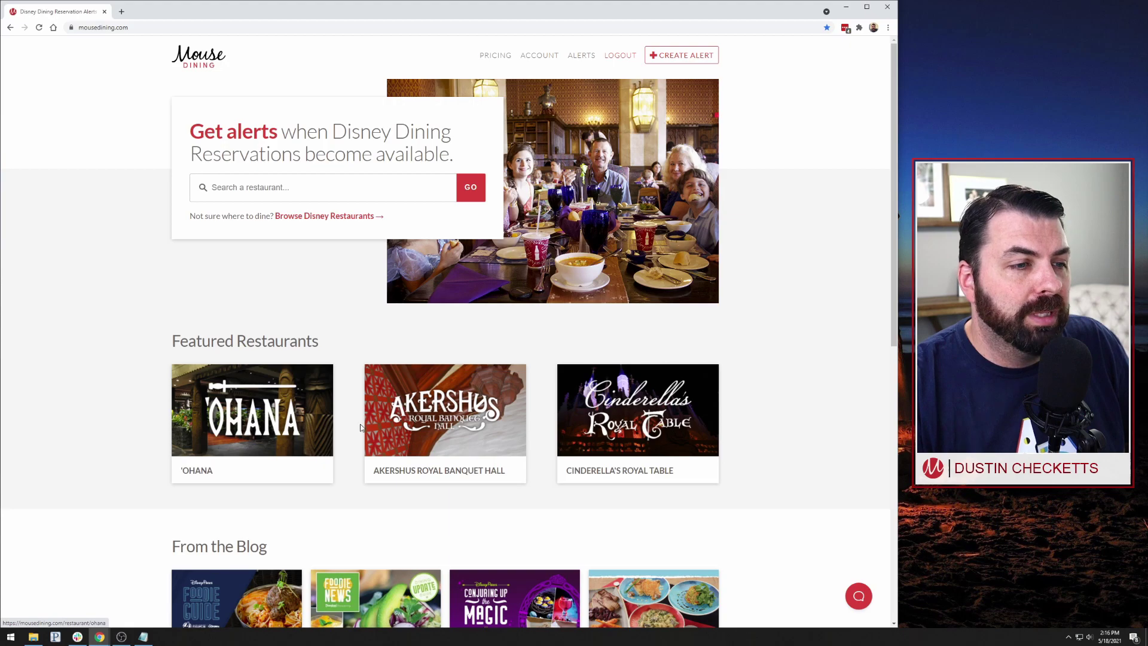
# - Open Cinderella's Royal Table and scroll down to its availability calendar
pyautogui.click(647, 398)
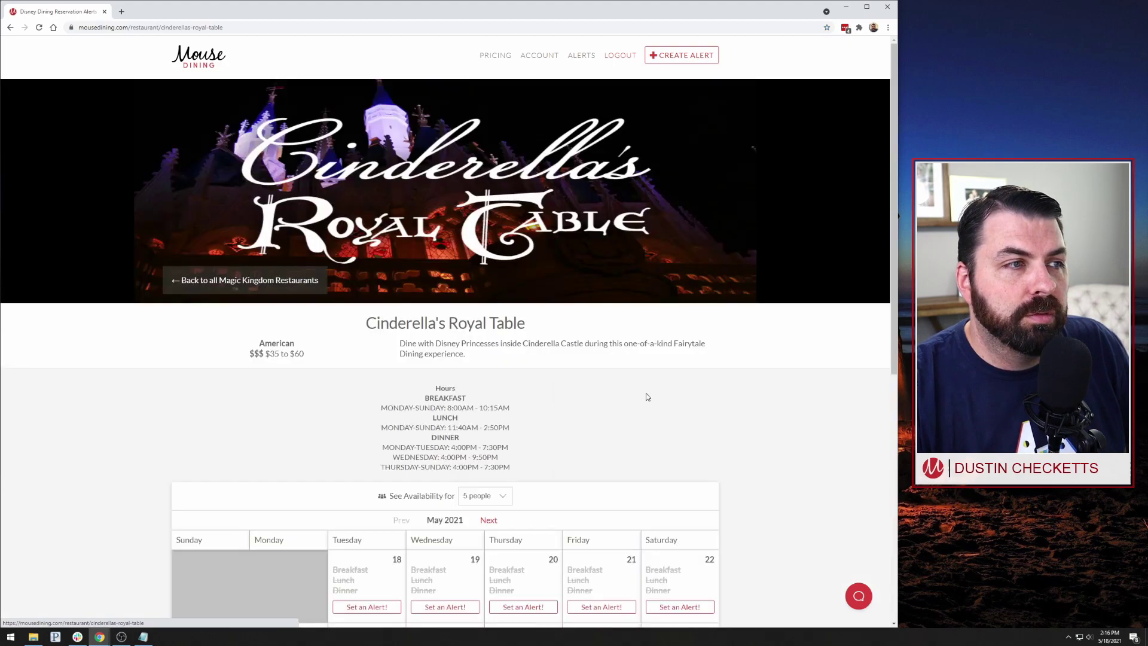
pyautogui.scroll(-4, 593, 340)
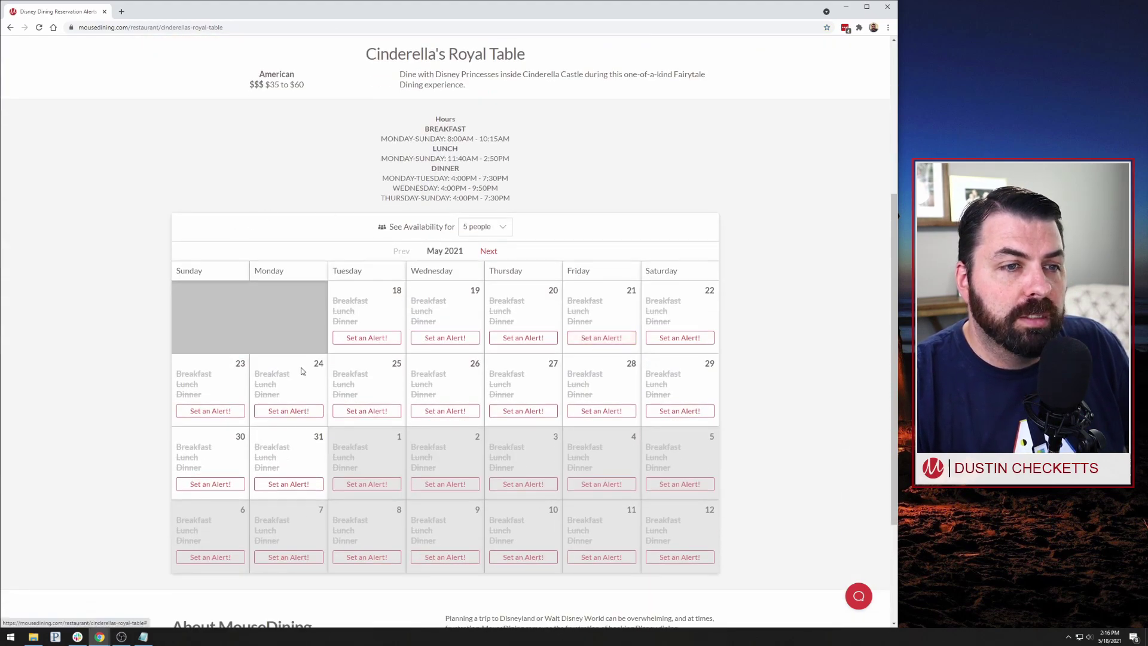
pyautogui.scroll(-1, 278, 373)
pyautogui.scroll(-1, 251, 412)
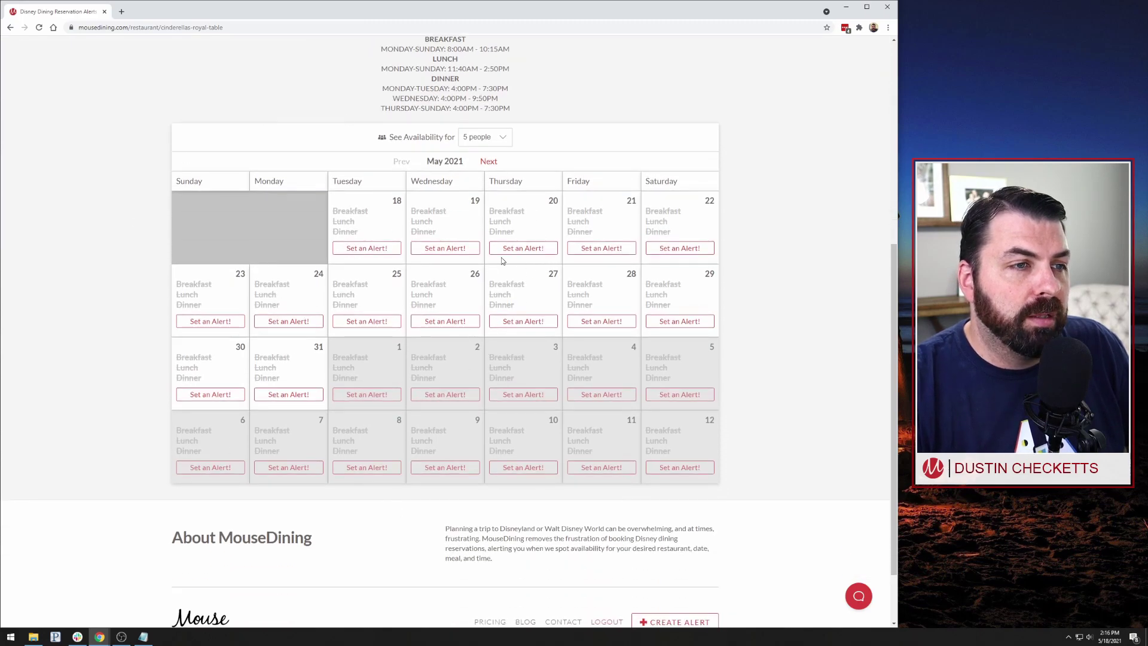
# - Start an alert for May 19, dismiss it unsaved, and return home
pyautogui.click(448, 248)
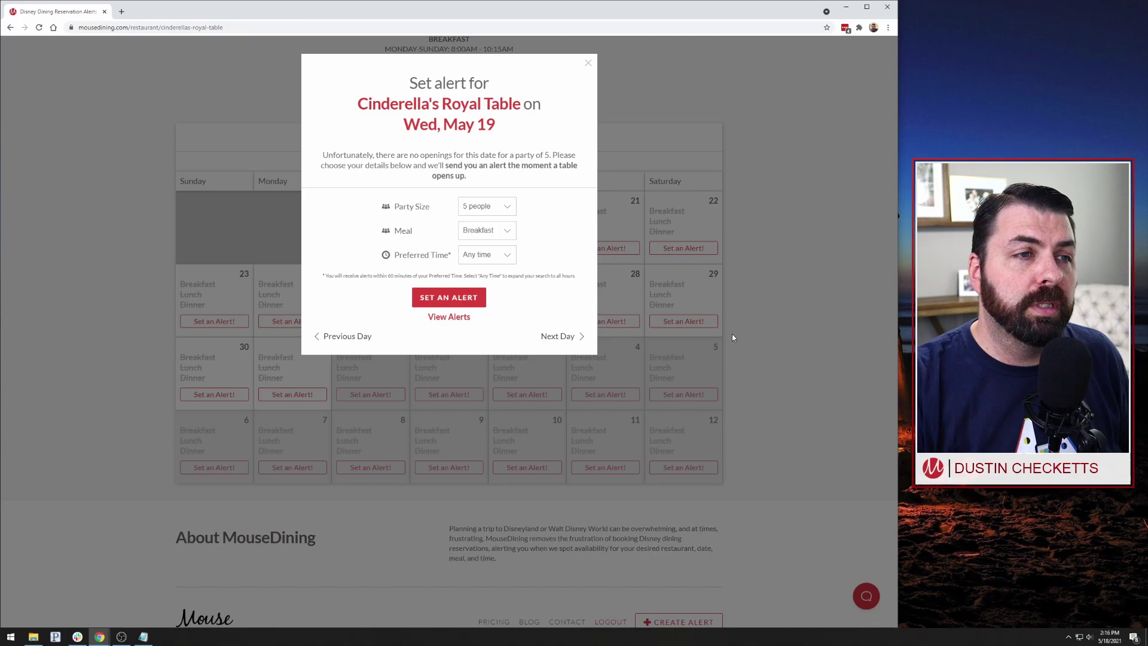
pyautogui.click(587, 63)
pyautogui.scroll(10, 556, 169)
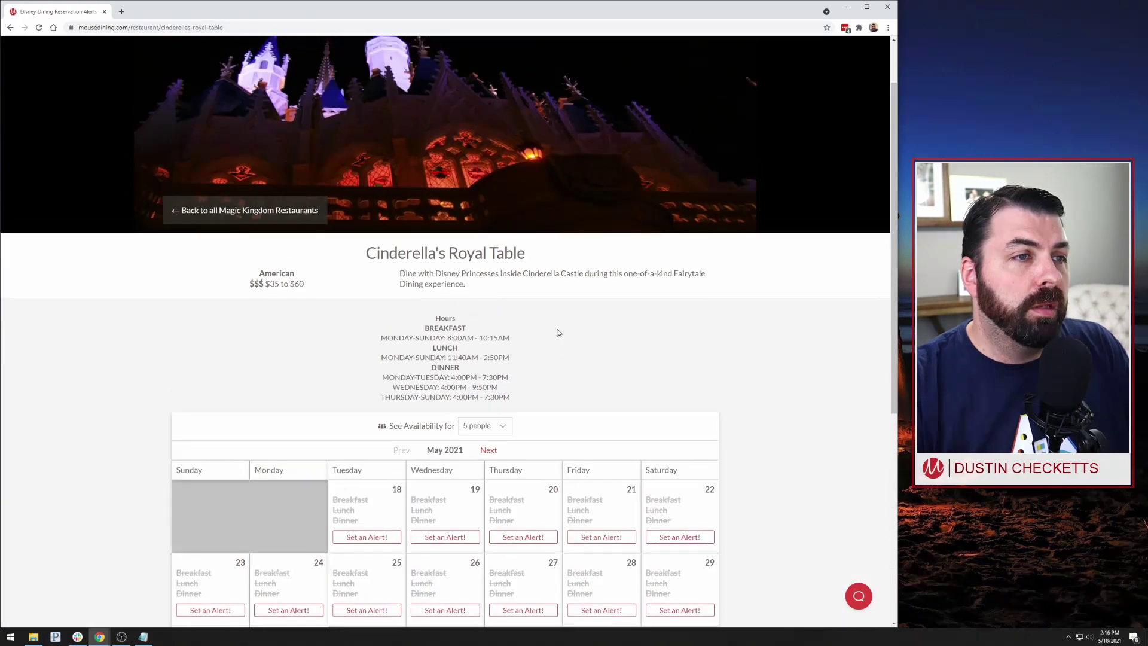
pyautogui.click(200, 54)
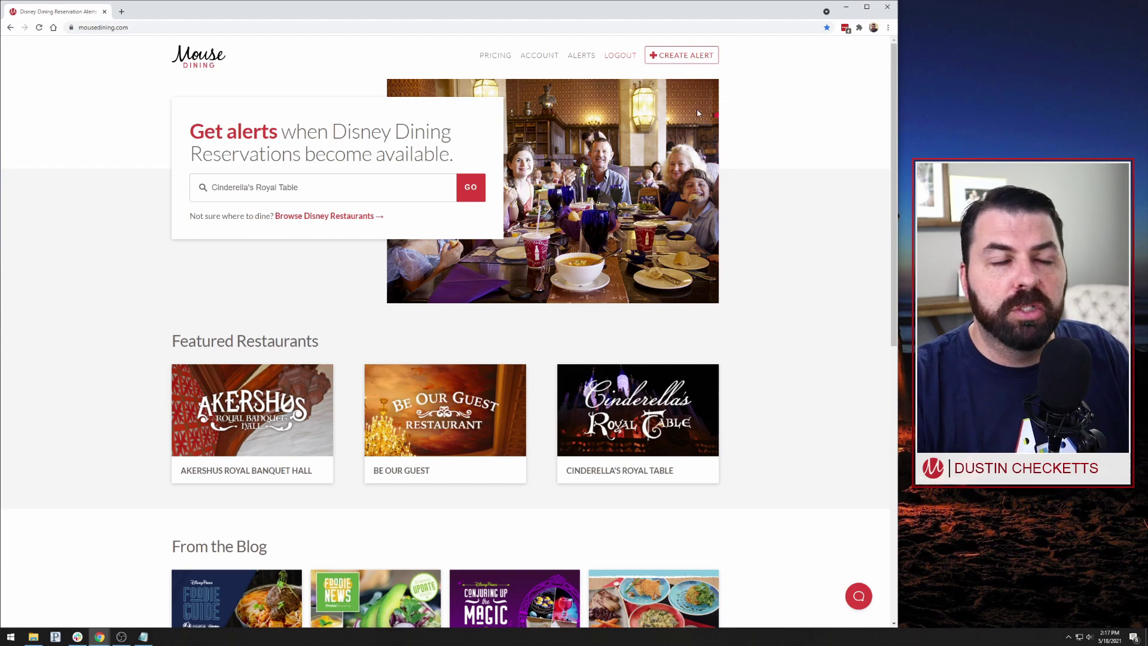
# - Start a new alert with Chef Mickey's as the restaurant and Fri, Jun 18 as the date
pyautogui.click(687, 55)
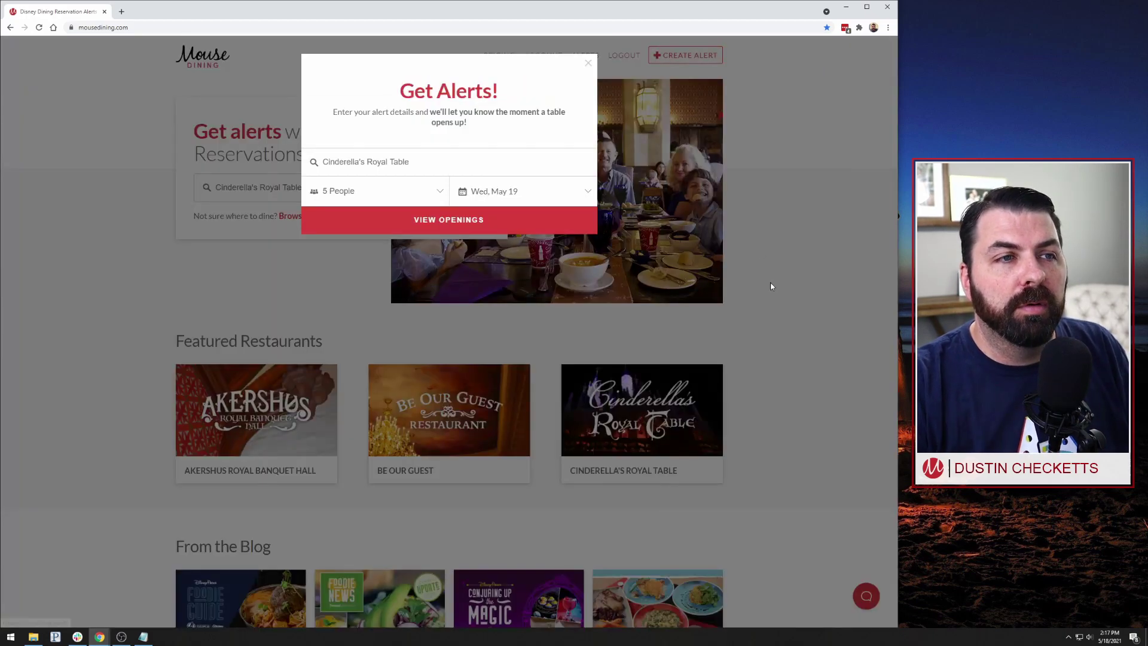
pyautogui.tripleClick(451, 166)
pyautogui.press('BackSpace')
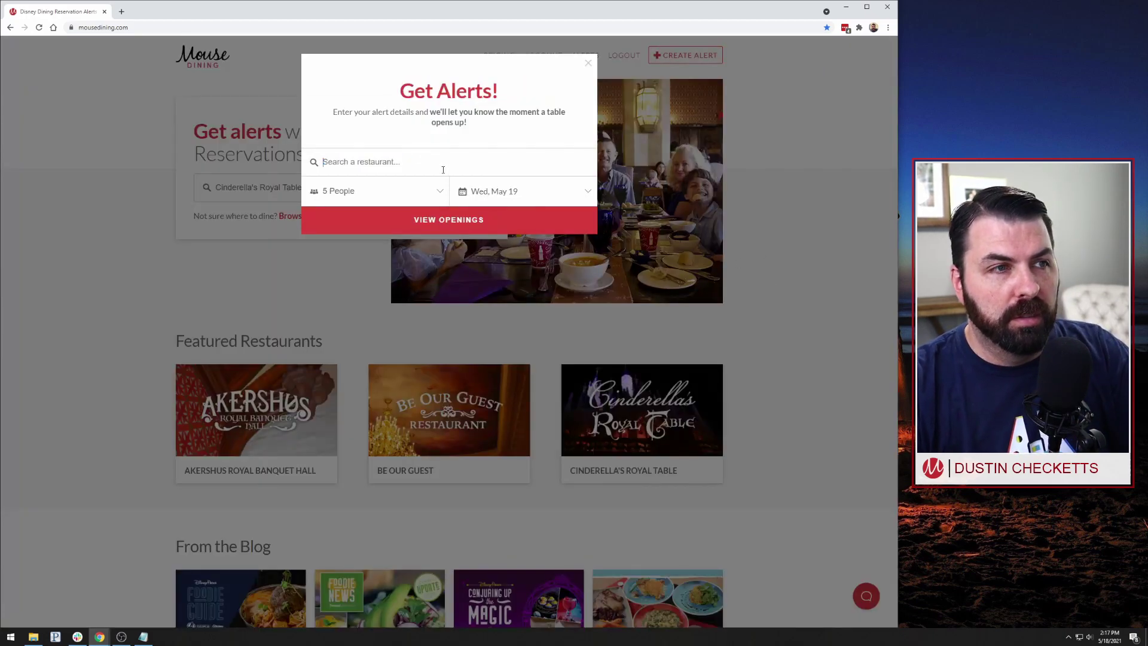
pyautogui.write('Chef')
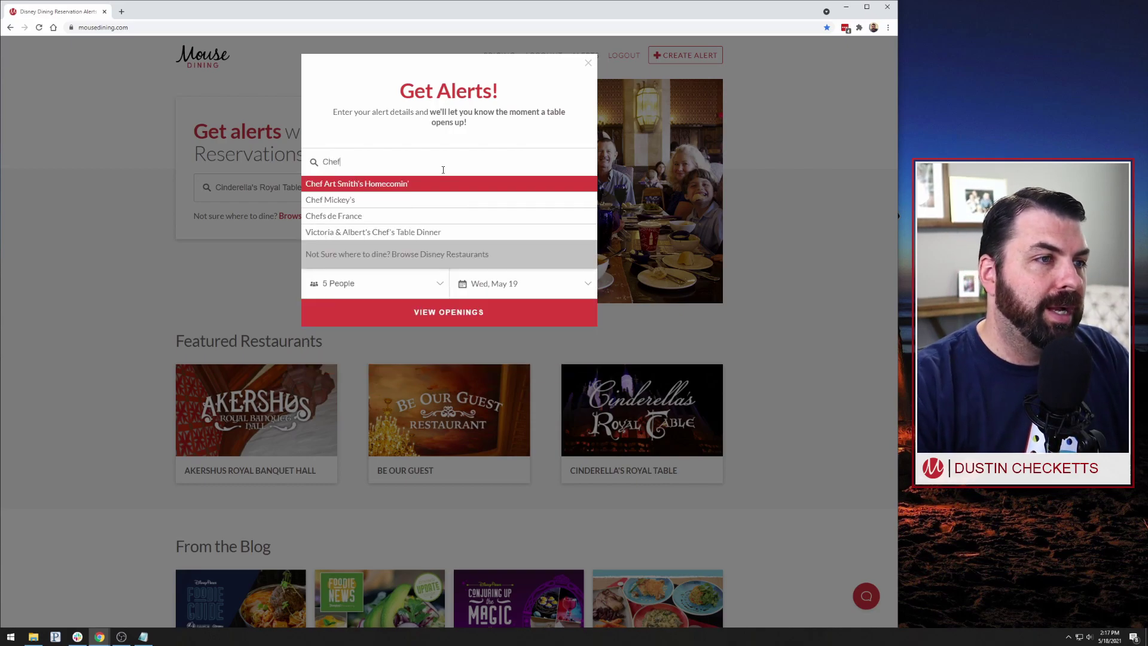
pyautogui.click(391, 205)
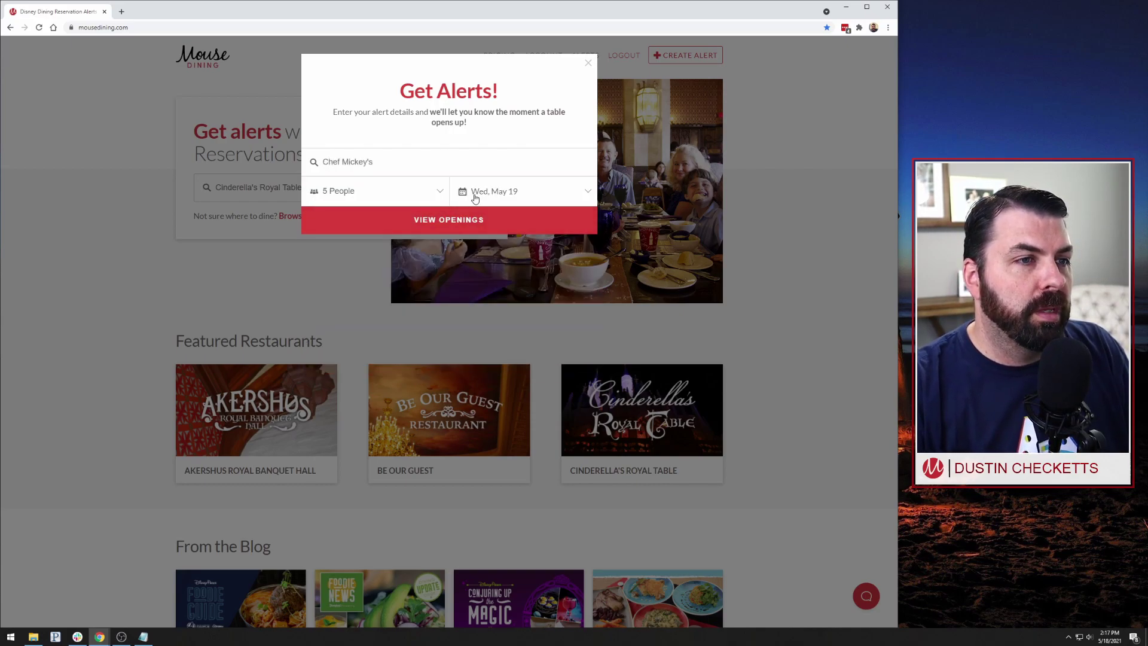
pyautogui.click(496, 191)
pyautogui.click(541, 219)
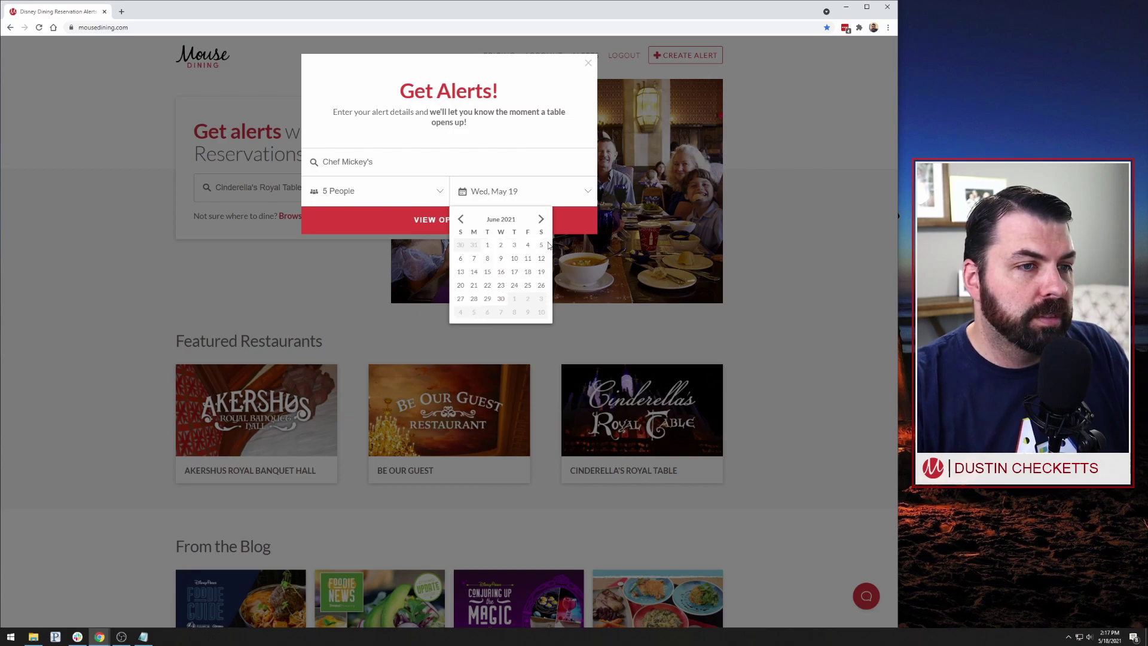
pyautogui.click(528, 273)
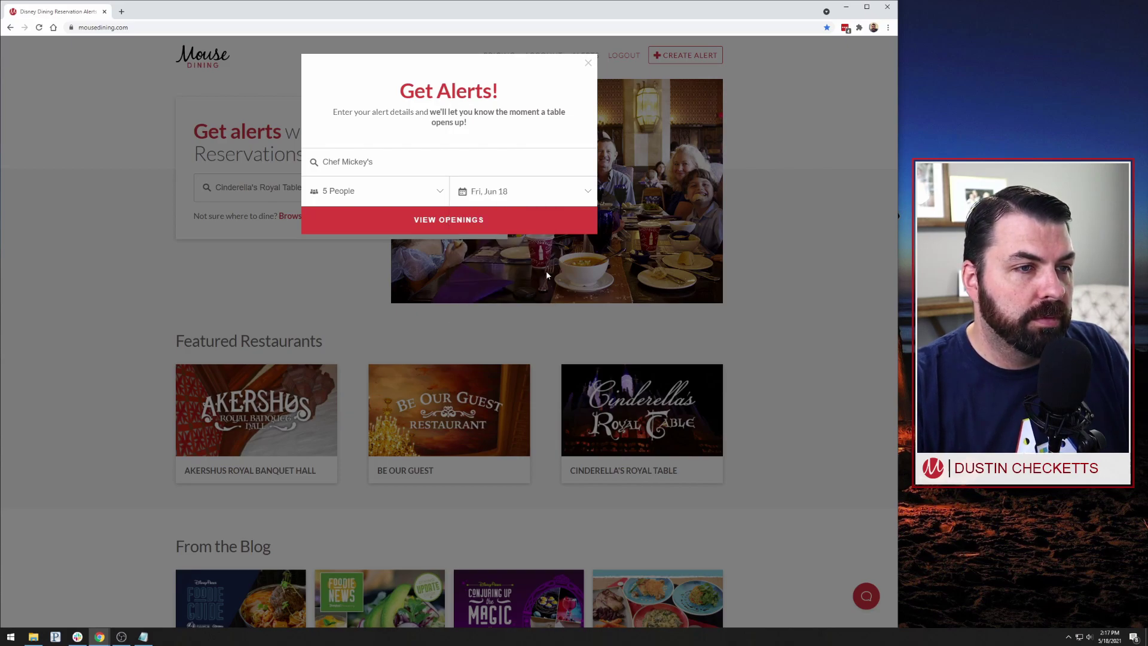
# - View openings for Chef Mickey's on Jun 18 and note the no-openings message for 5
pyautogui.click(453, 219)
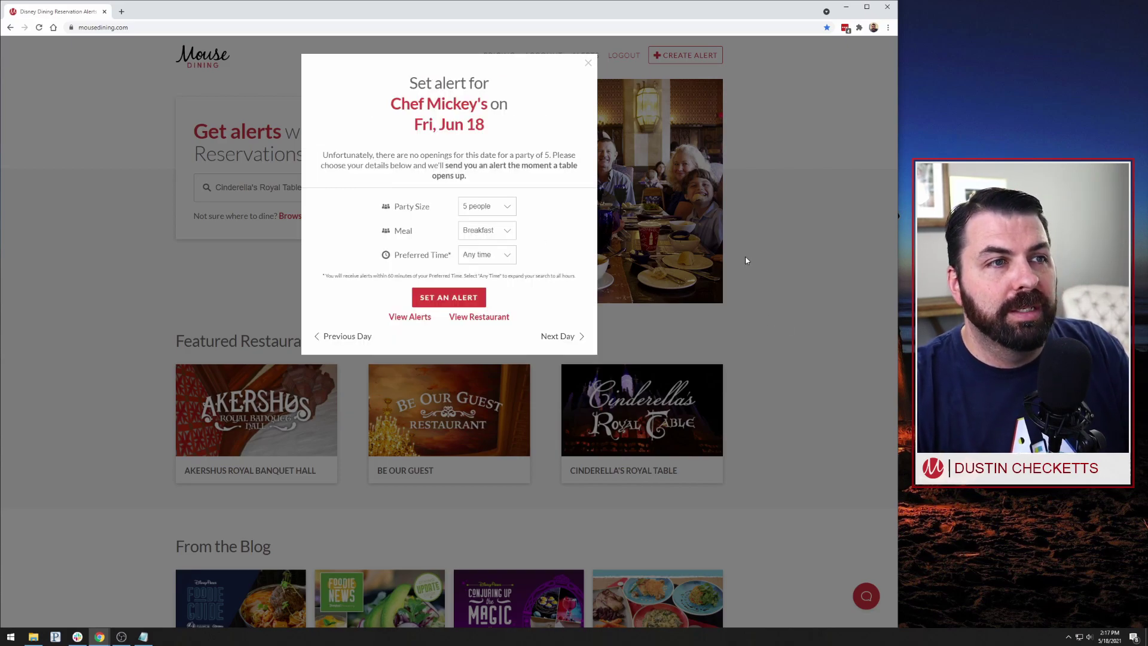
pyautogui.moveTo(322, 154); pyautogui.dragTo(562, 191)
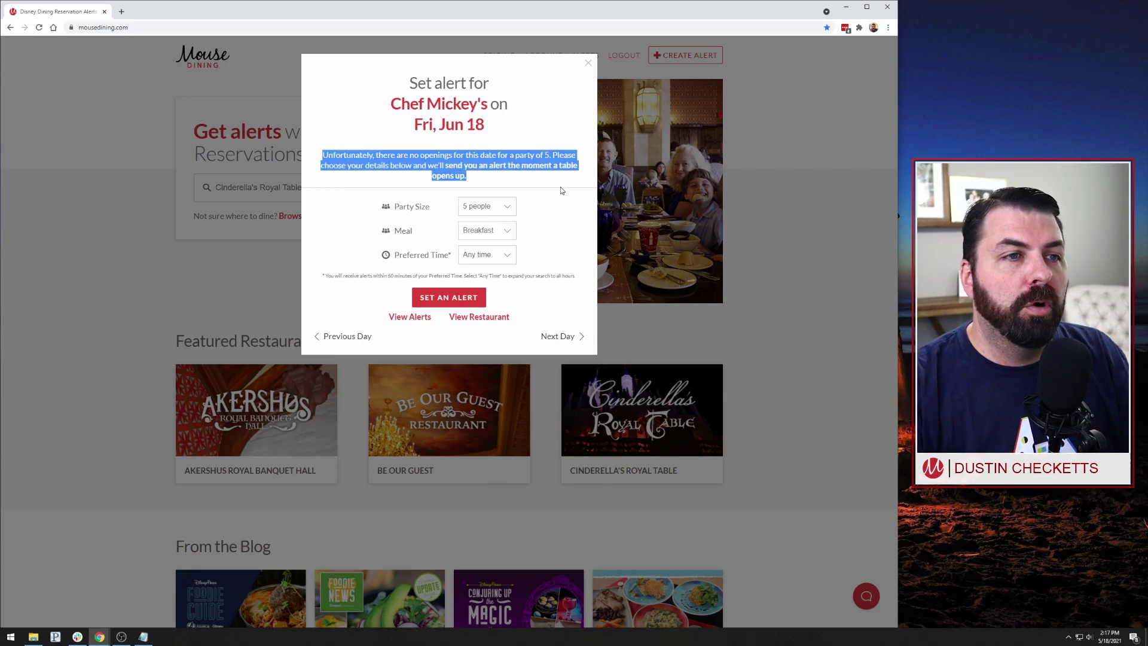
pyautogui.click(557, 189)
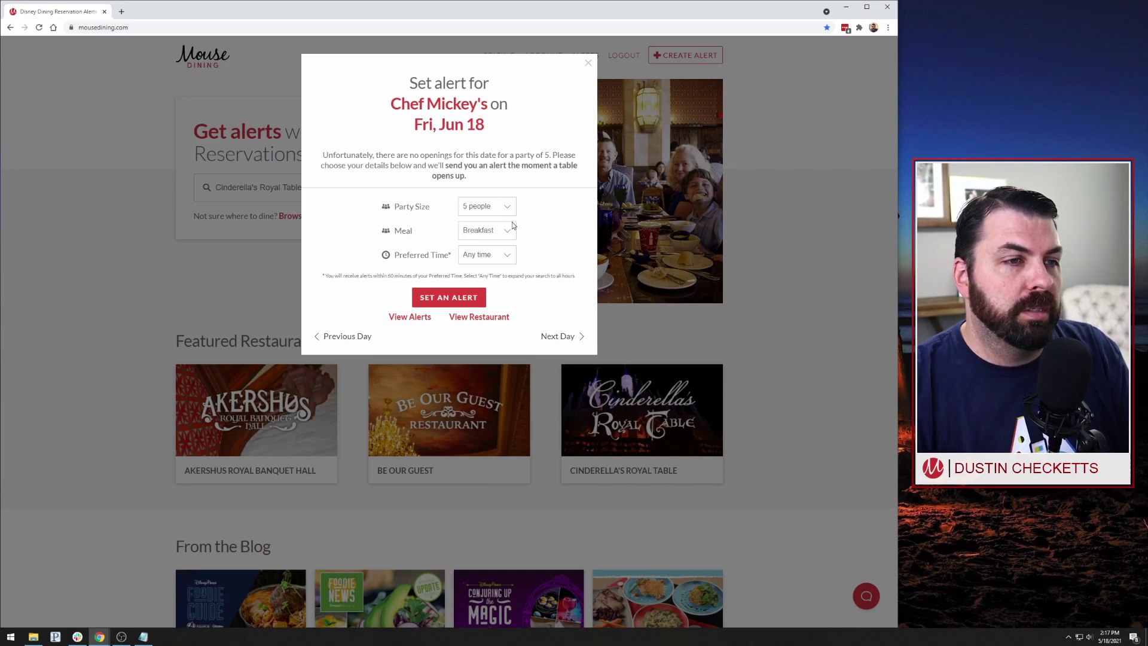
pyautogui.hotkey('alt', 'Tab')
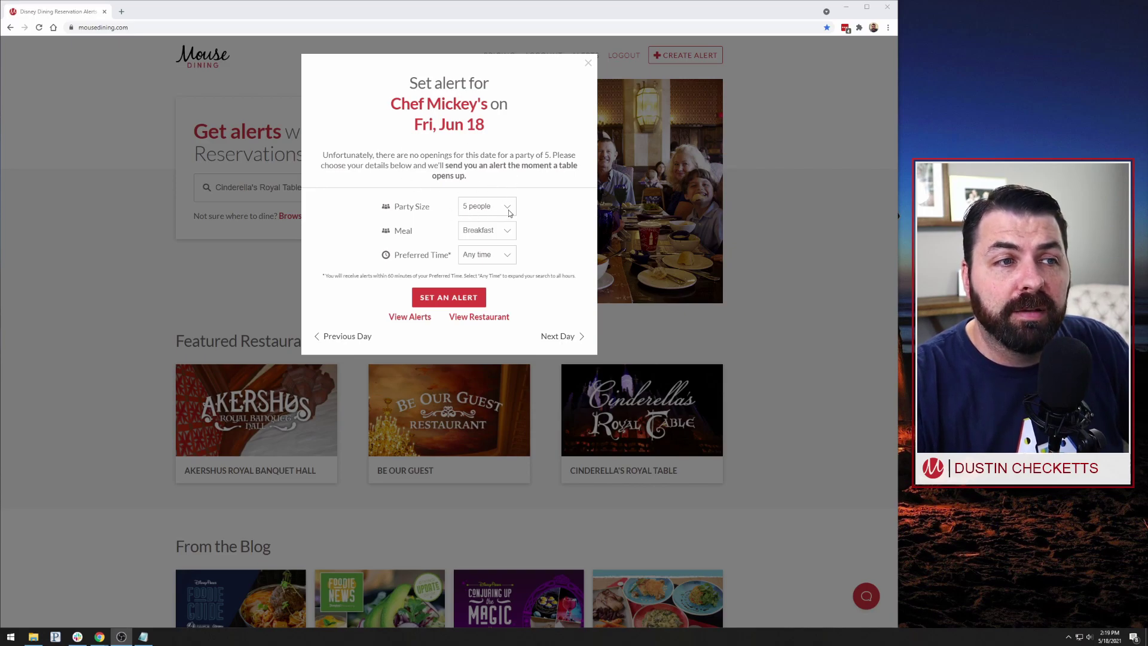
pyautogui.click(503, 233)
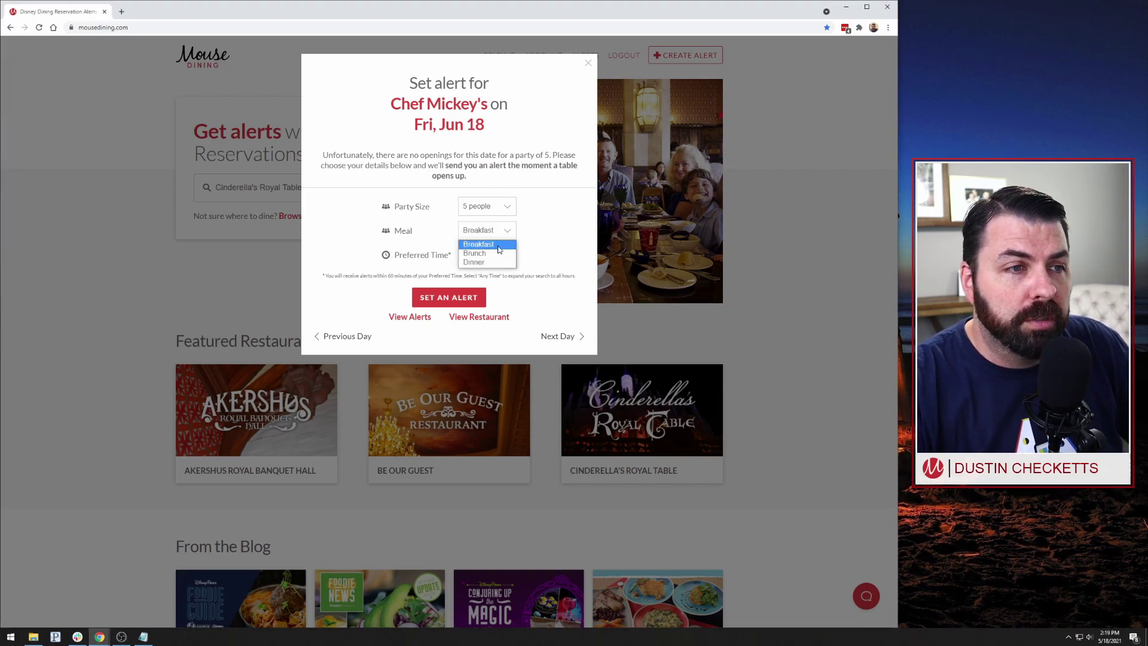
pyautogui.click(499, 249)
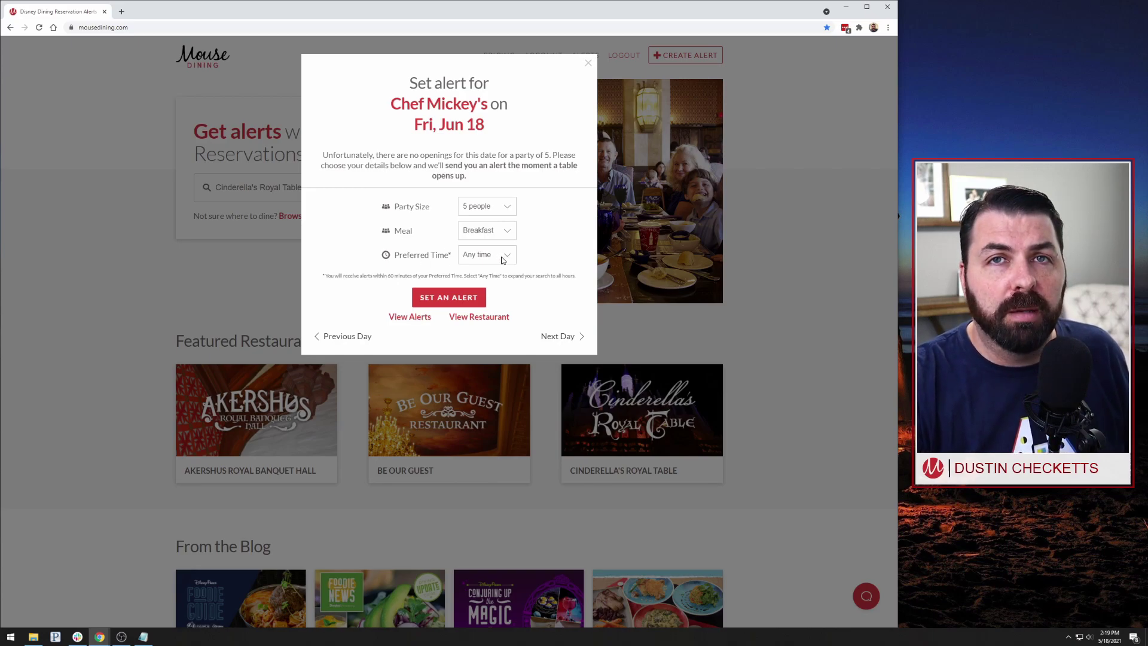
pyautogui.moveTo(325, 276); pyautogui.dragTo(574, 284)
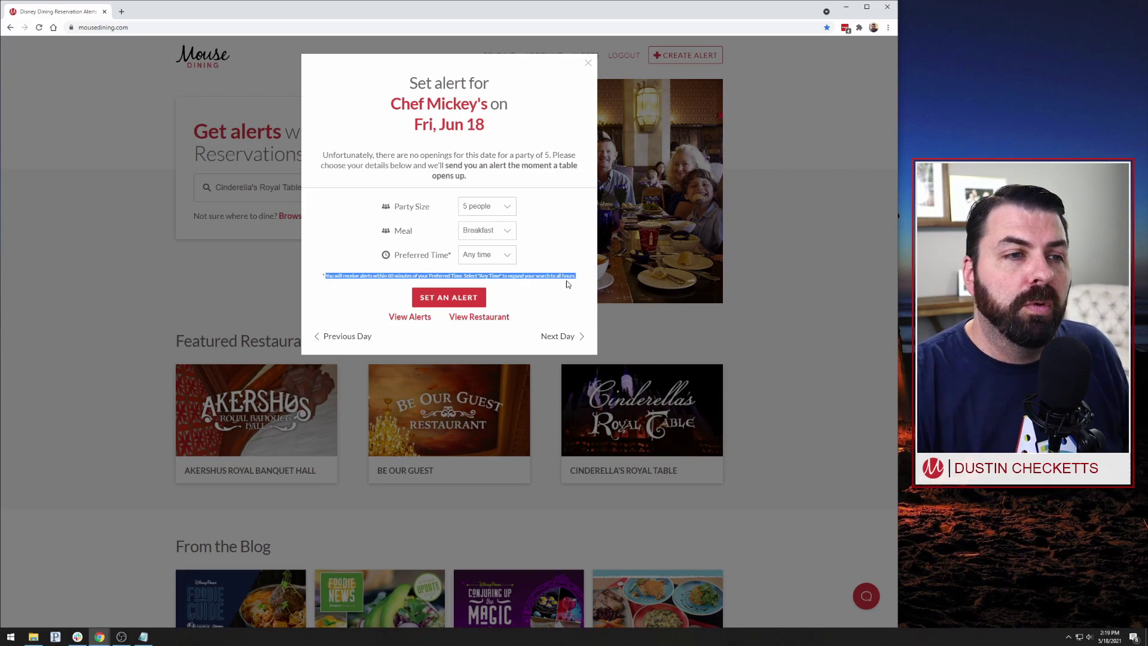
pyautogui.click(540, 260)
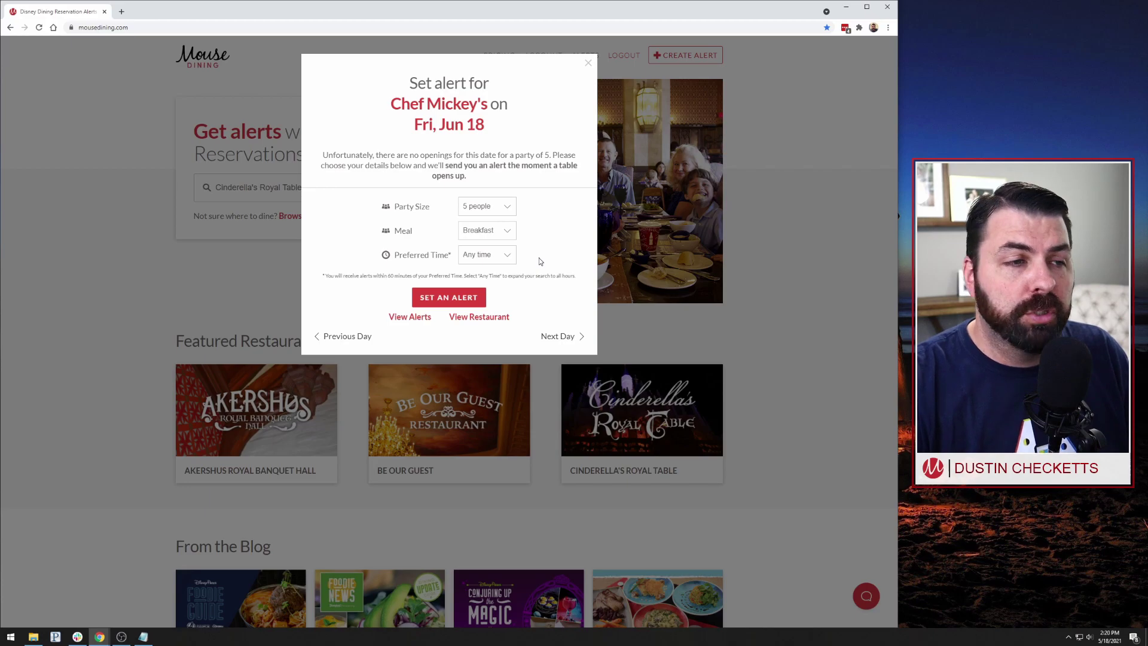
pyautogui.click(487, 255)
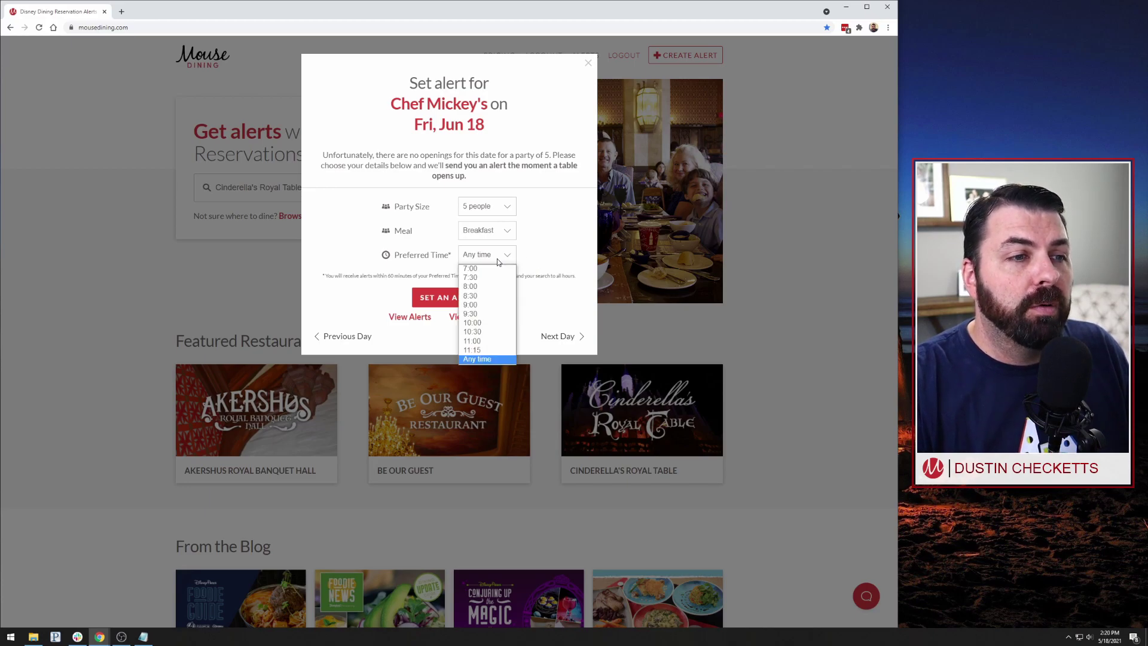
pyautogui.click(481, 306)
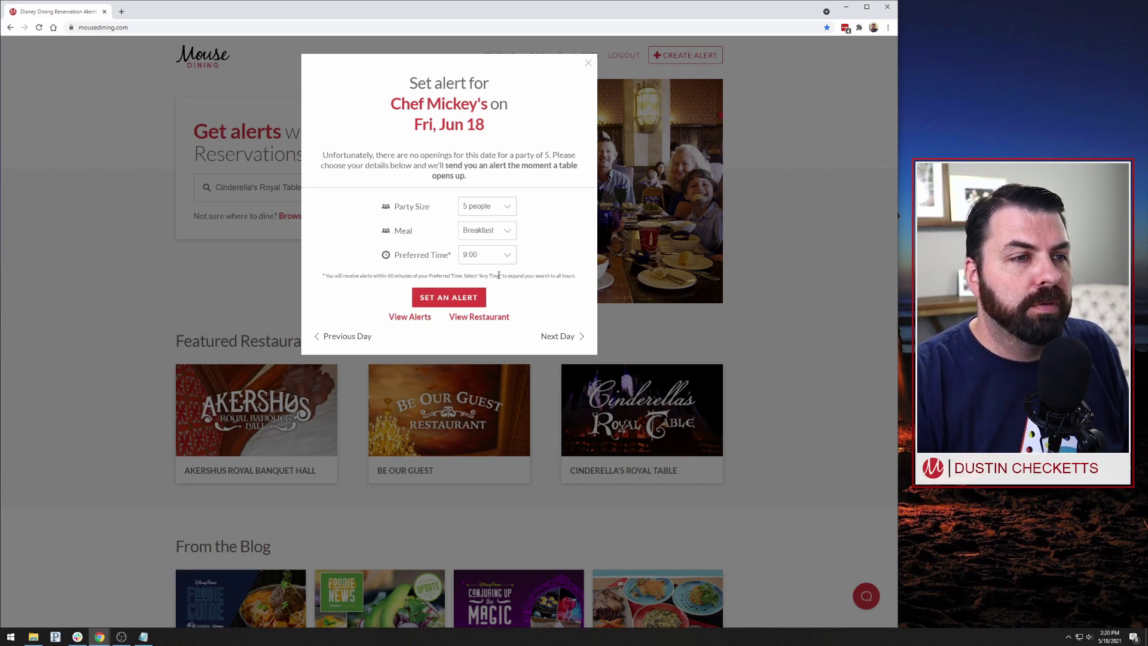
pyautogui.click(500, 256)
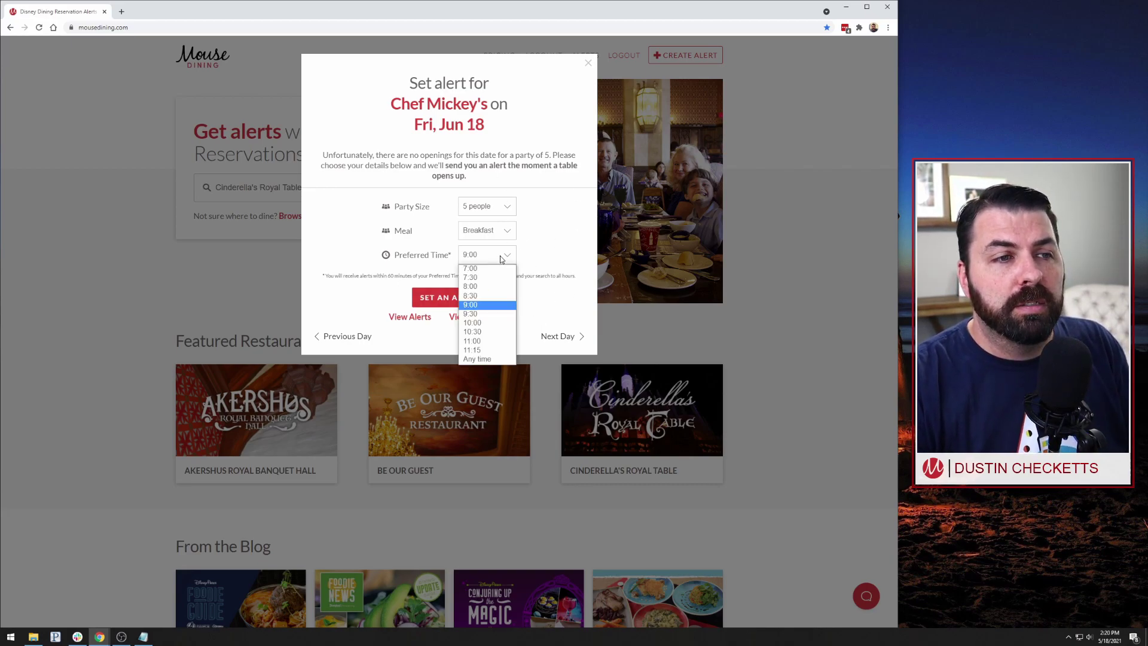
pyautogui.click(513, 363)
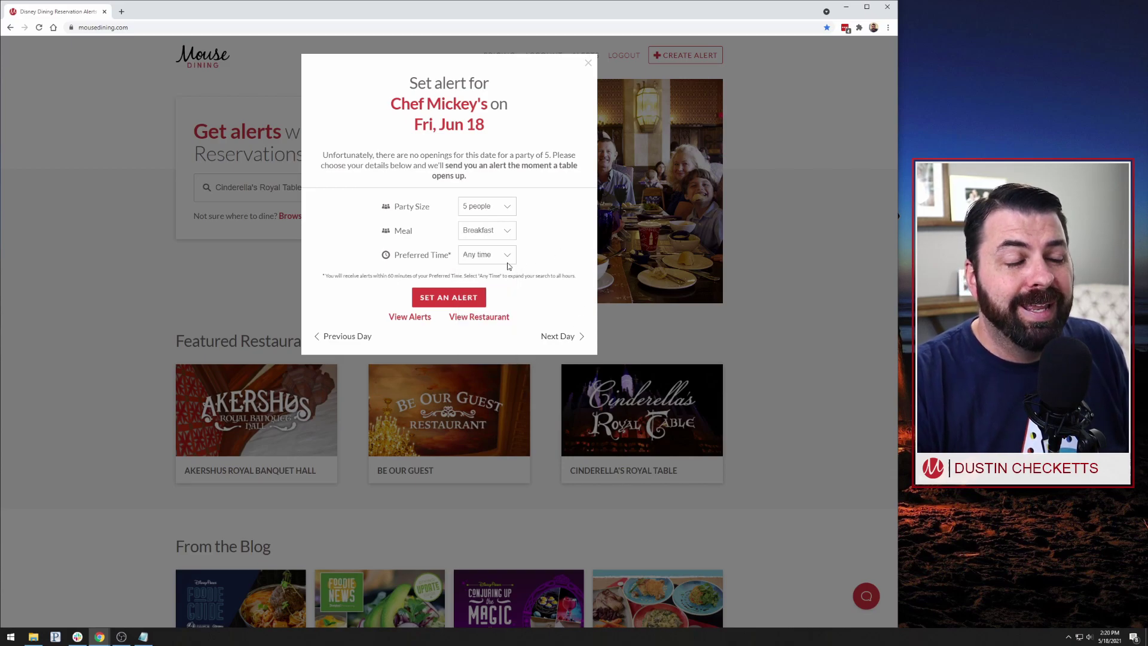
# - Set Chef Mickey's breakfast alerts for Fri, Jun 18 and Sat, Jun 19
pyautogui.click(461, 297)
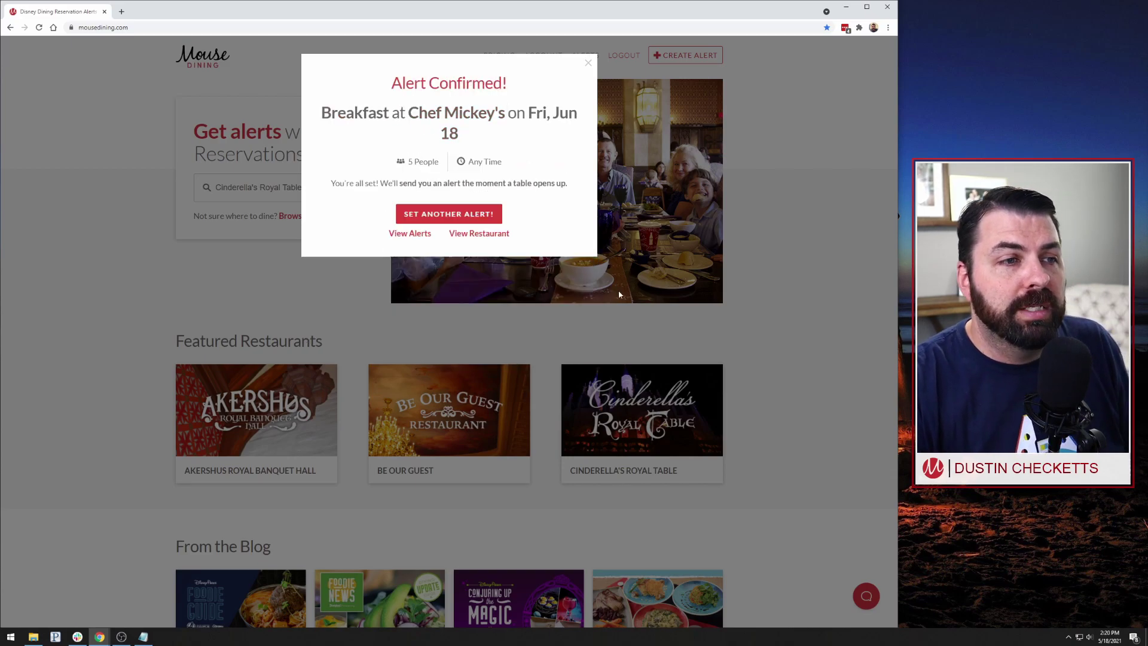
pyautogui.moveTo(391, 83); pyautogui.dragTo(503, 83)
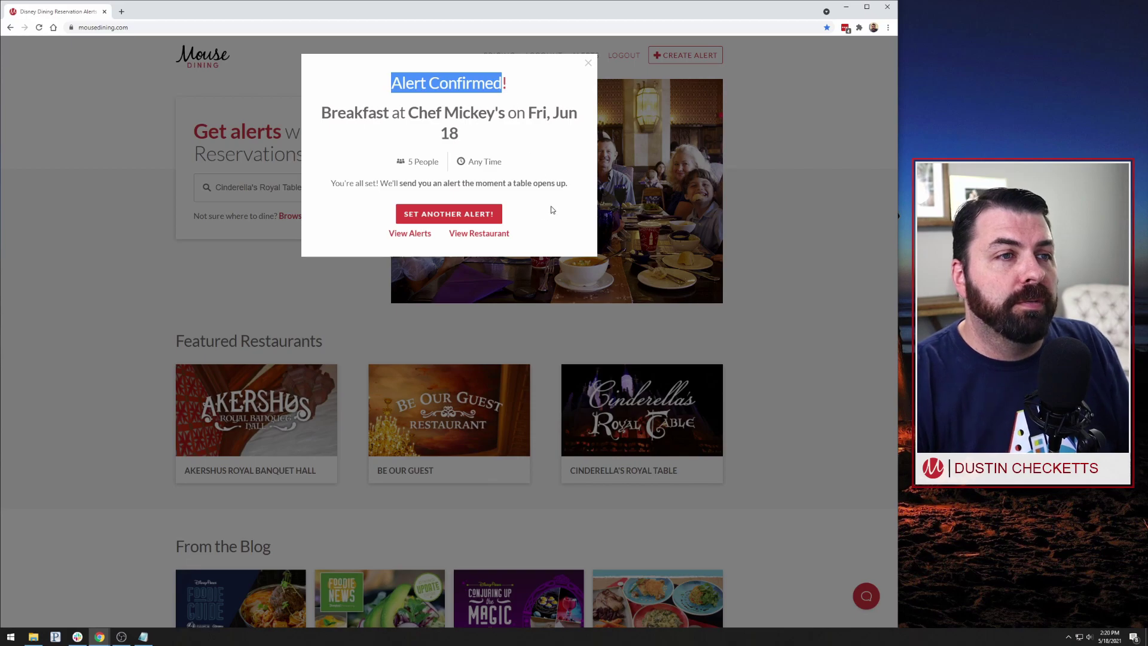
pyautogui.click(448, 214)
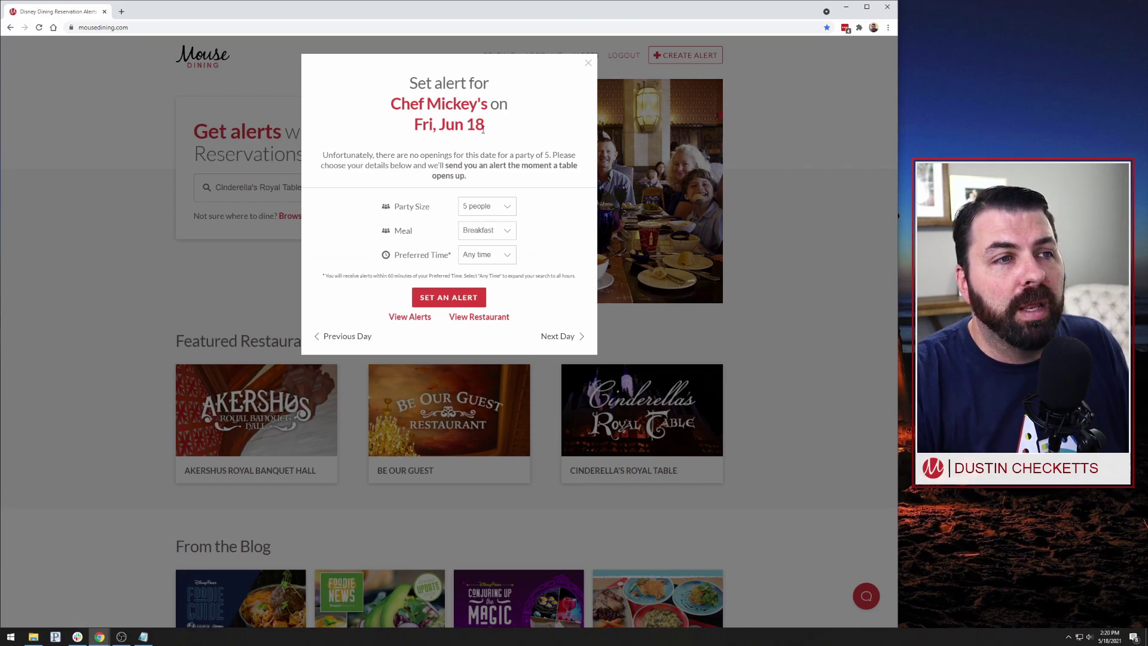
pyautogui.click(554, 336)
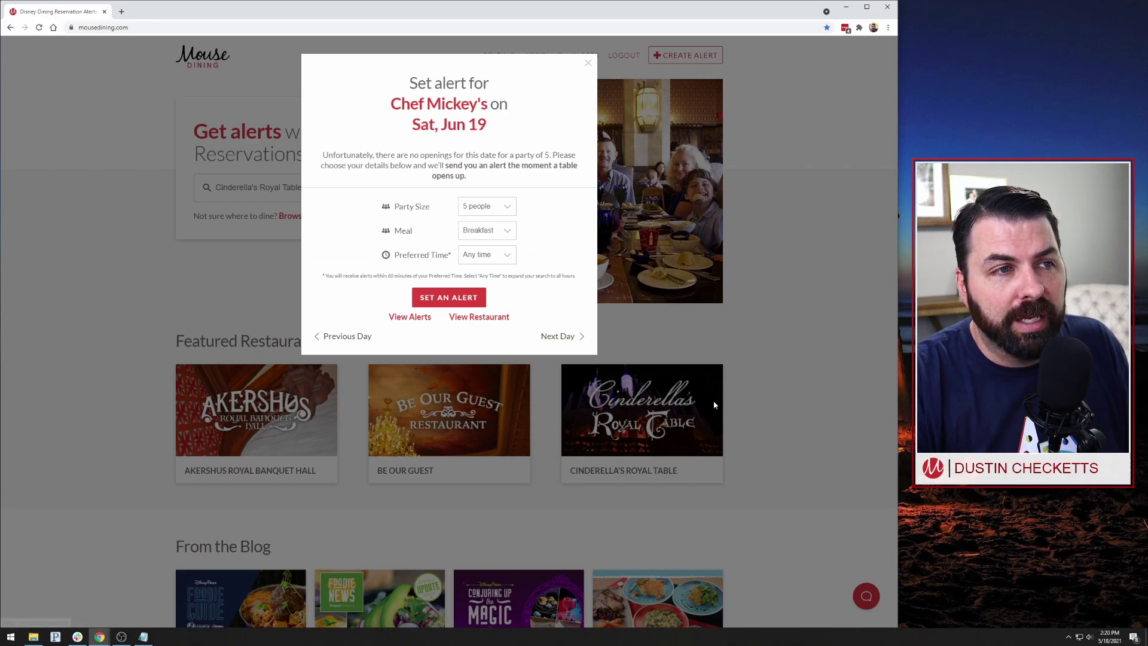
pyautogui.click(450, 297)
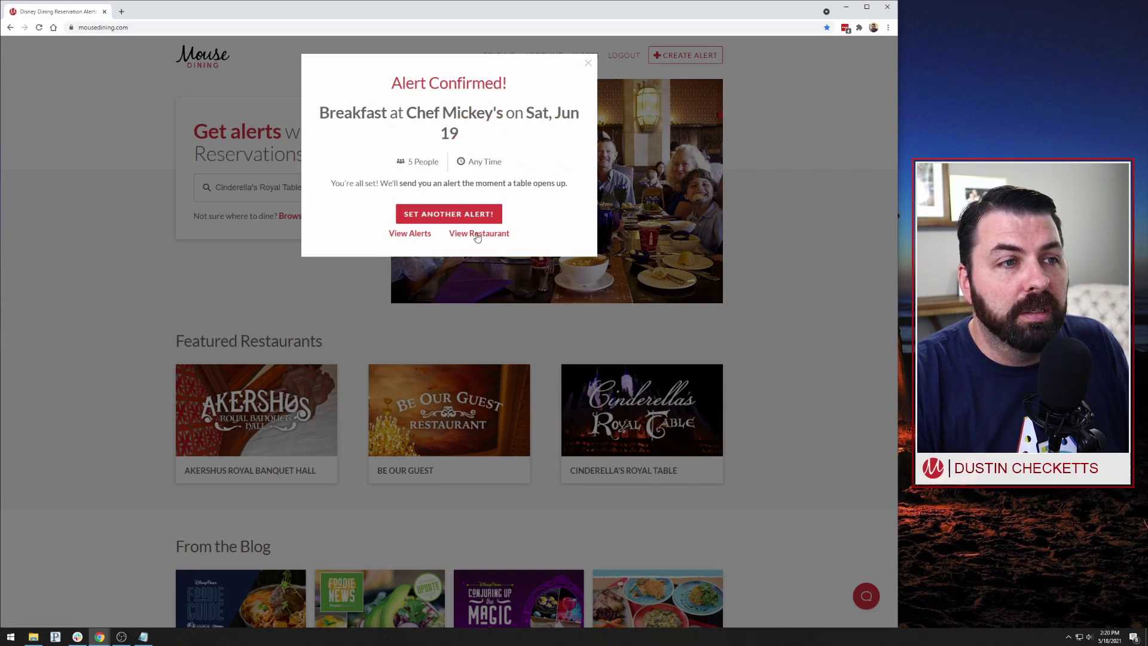
# - Add Chef Mickey's breakfast alerts for Sun, Jun 20 and Mon, Jun 21
pyautogui.click(458, 217)
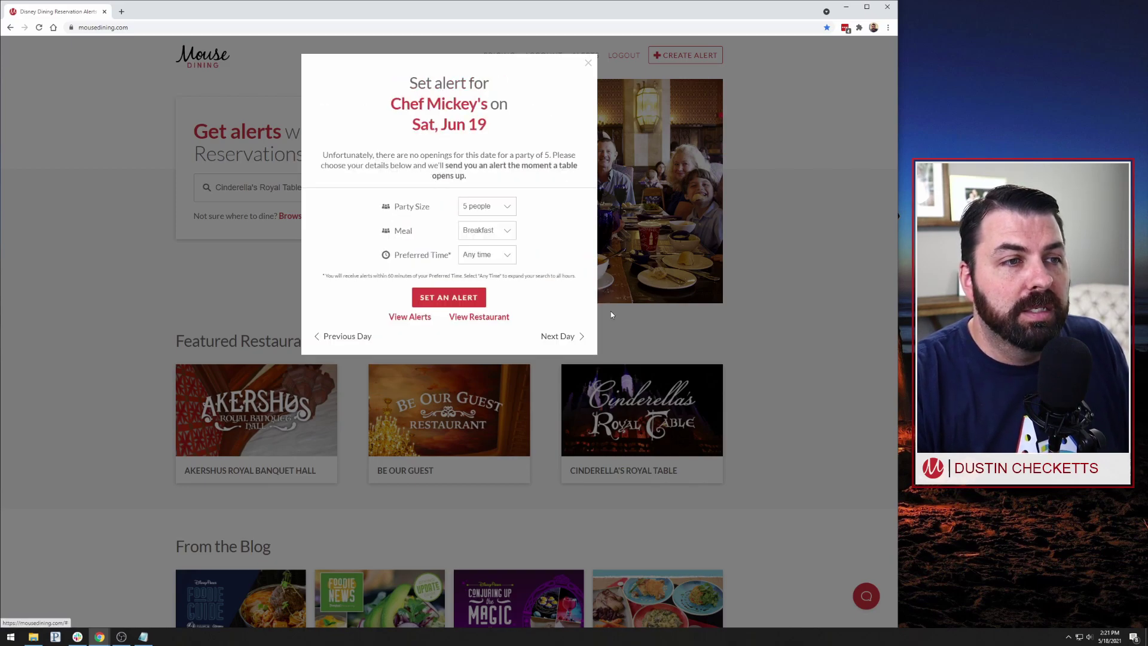
pyautogui.click(562, 337)
pyautogui.click(478, 298)
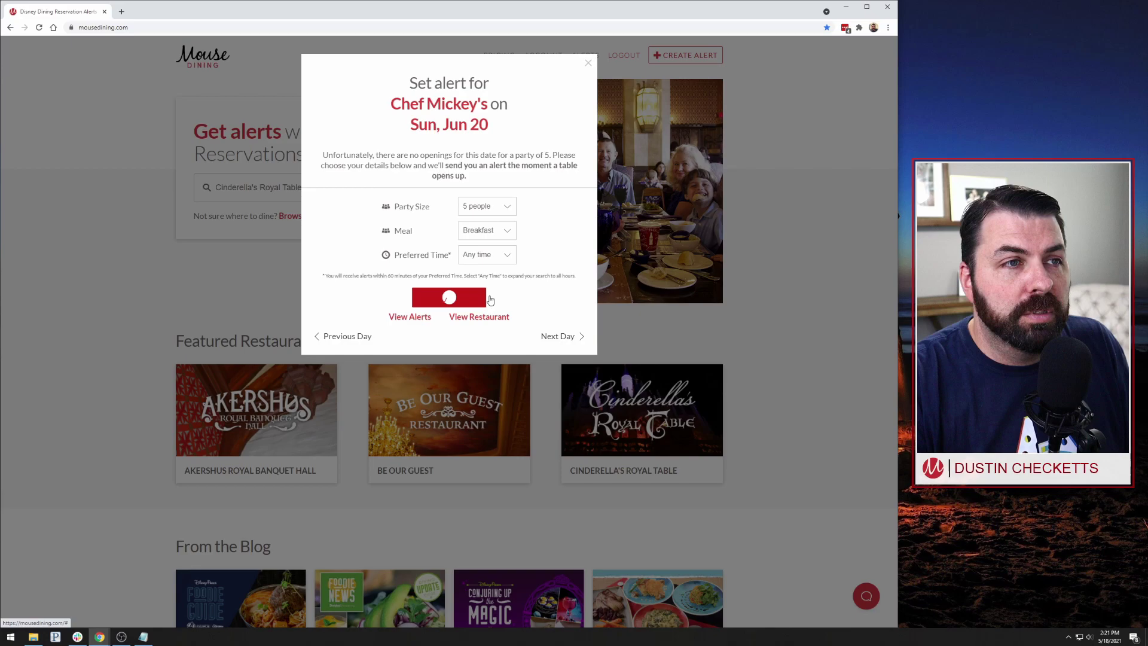
pyautogui.click(461, 214)
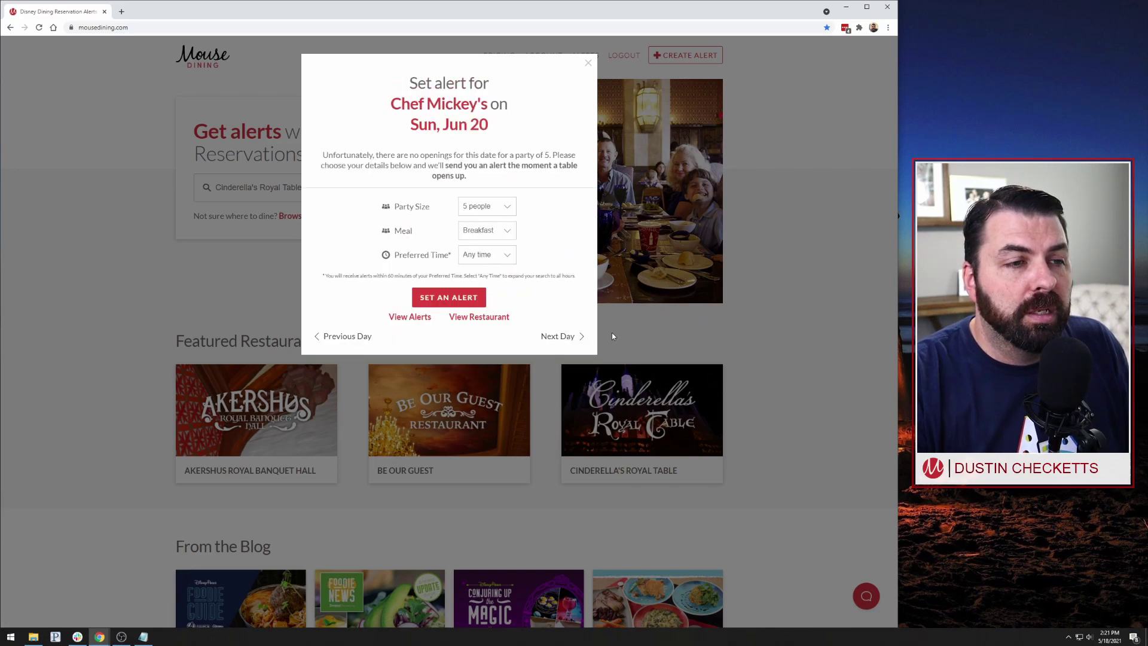
pyautogui.click(568, 337)
pyautogui.click(470, 299)
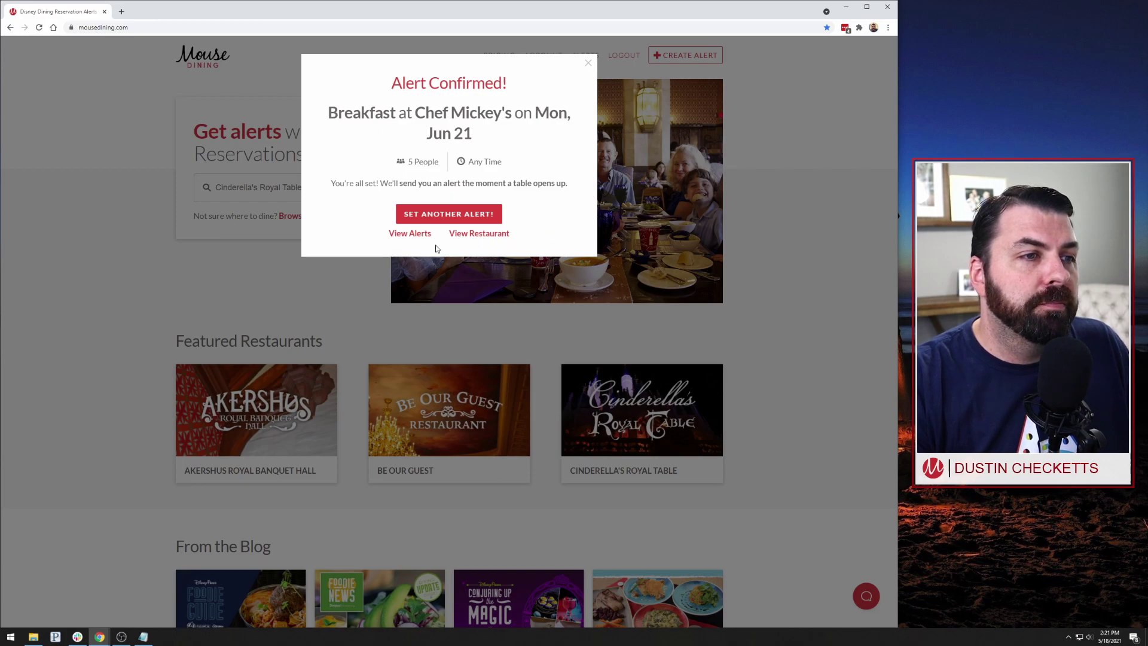
# - Cancel the 06/21 Chef Mickey's alert, then remove all remaining alerts
pyautogui.click(400, 239)
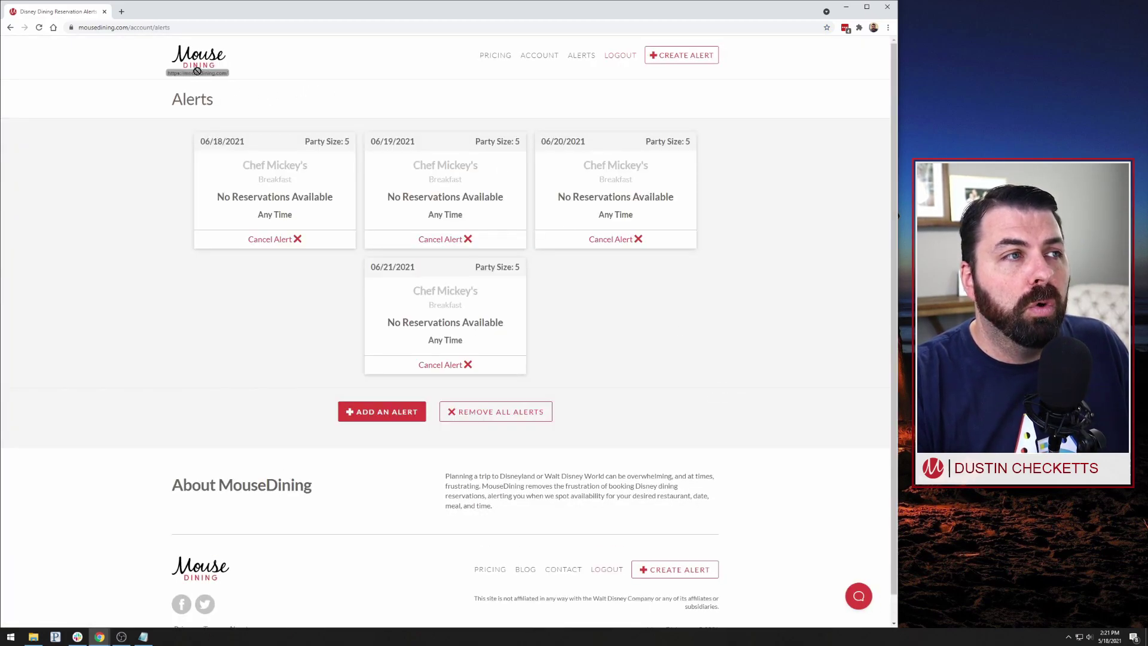
pyautogui.click(212, 69)
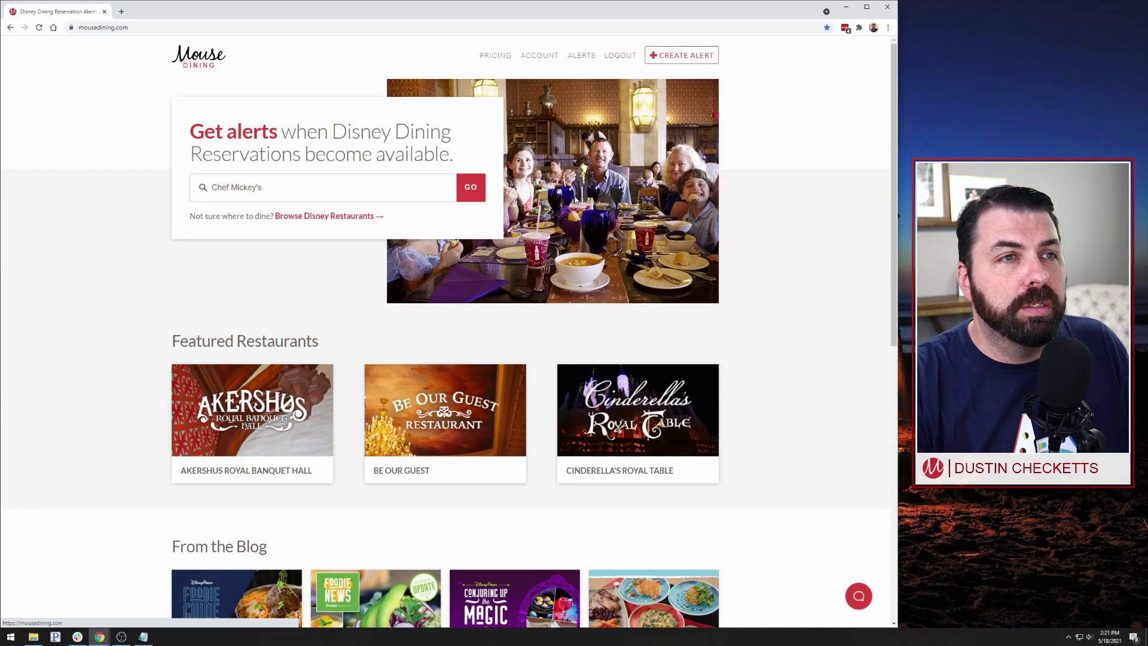
pyautogui.click(581, 55)
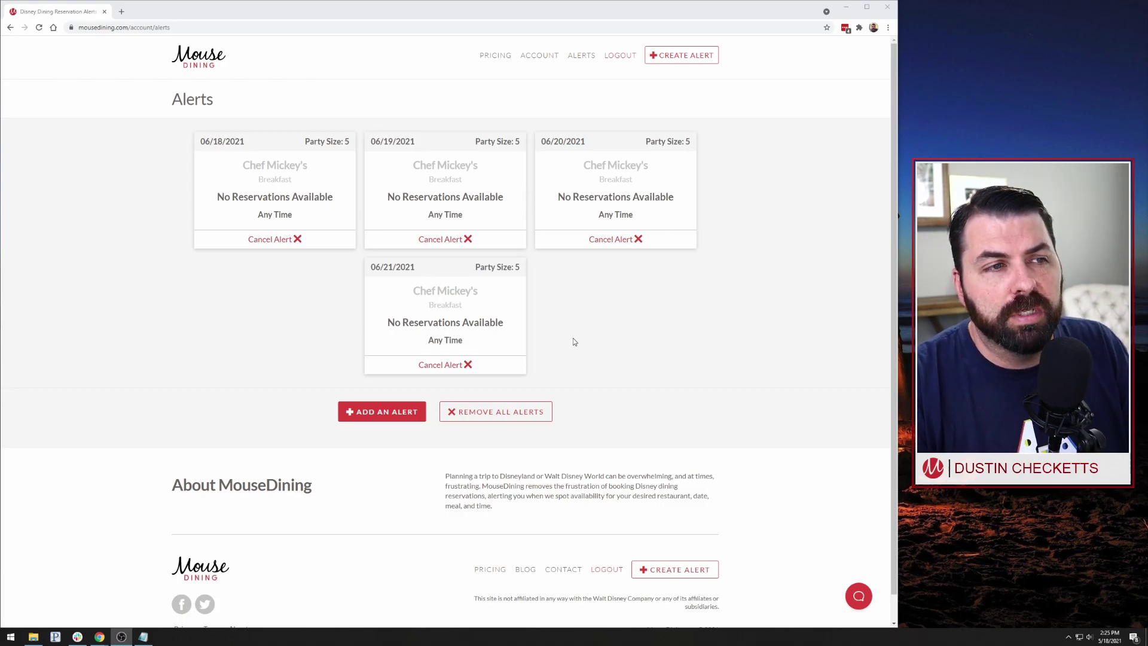
pyautogui.click(468, 366)
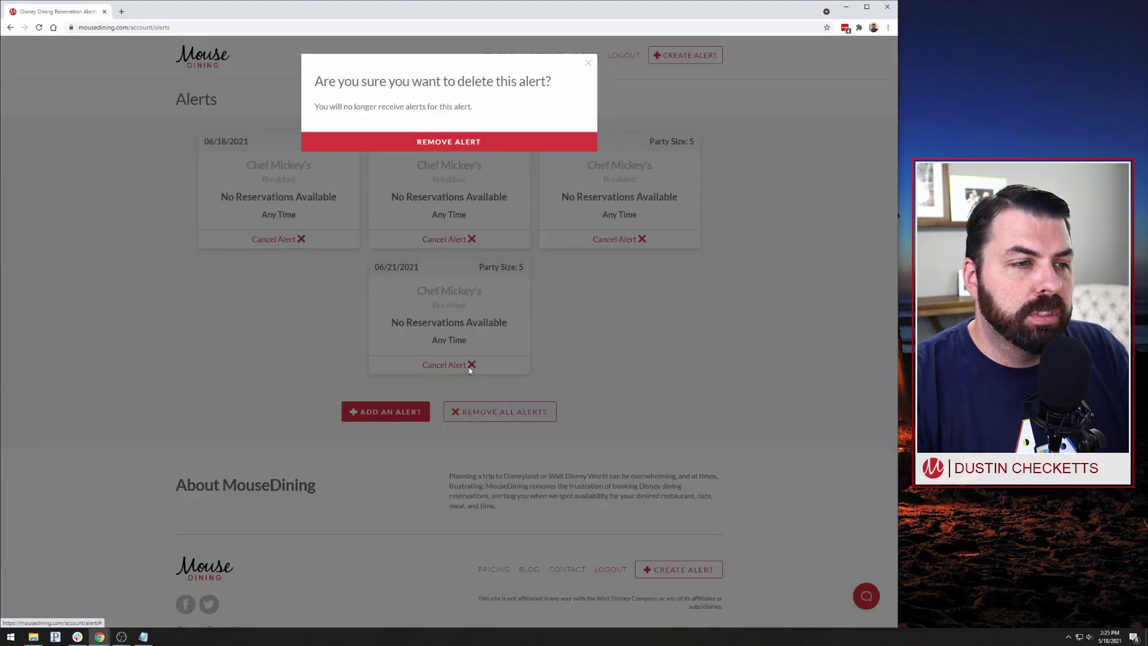
pyautogui.click(487, 143)
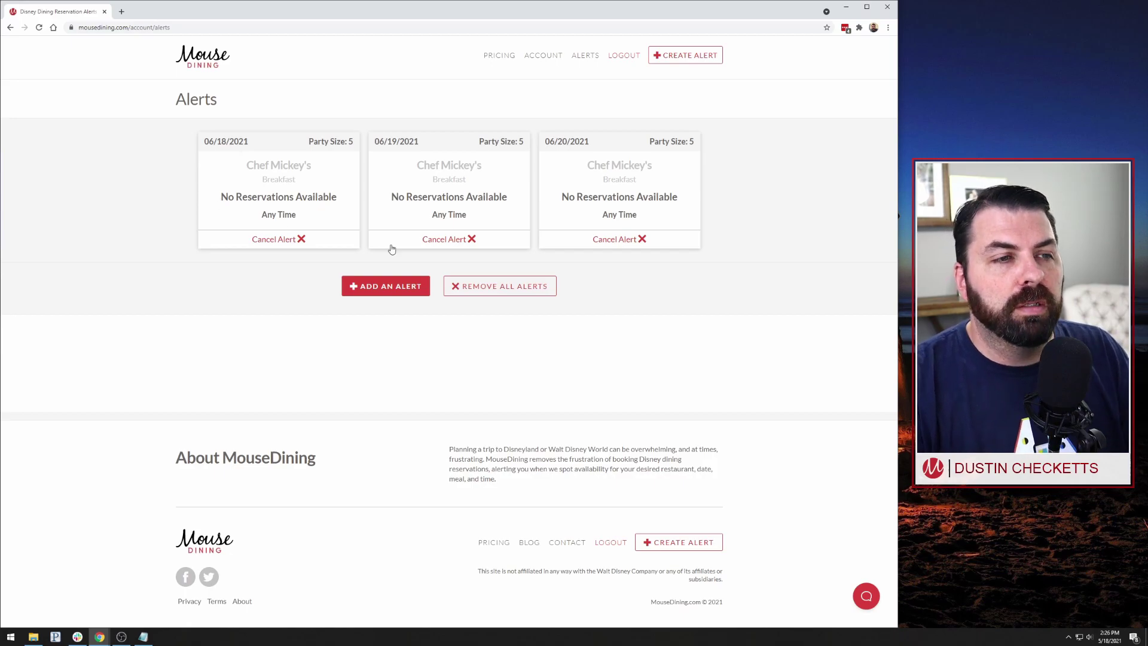
pyautogui.click(508, 285)
pyautogui.click(519, 161)
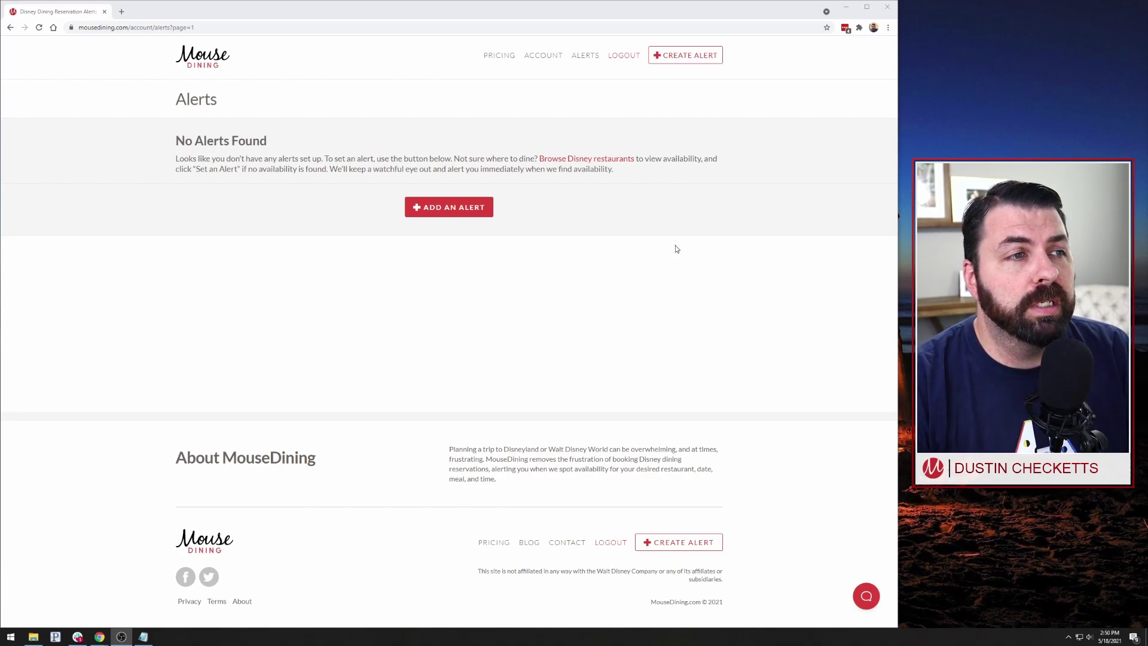
# - Open Chef Mickey's from the home search and set a breakfast alert for June 18
pyautogui.click(228, 60)
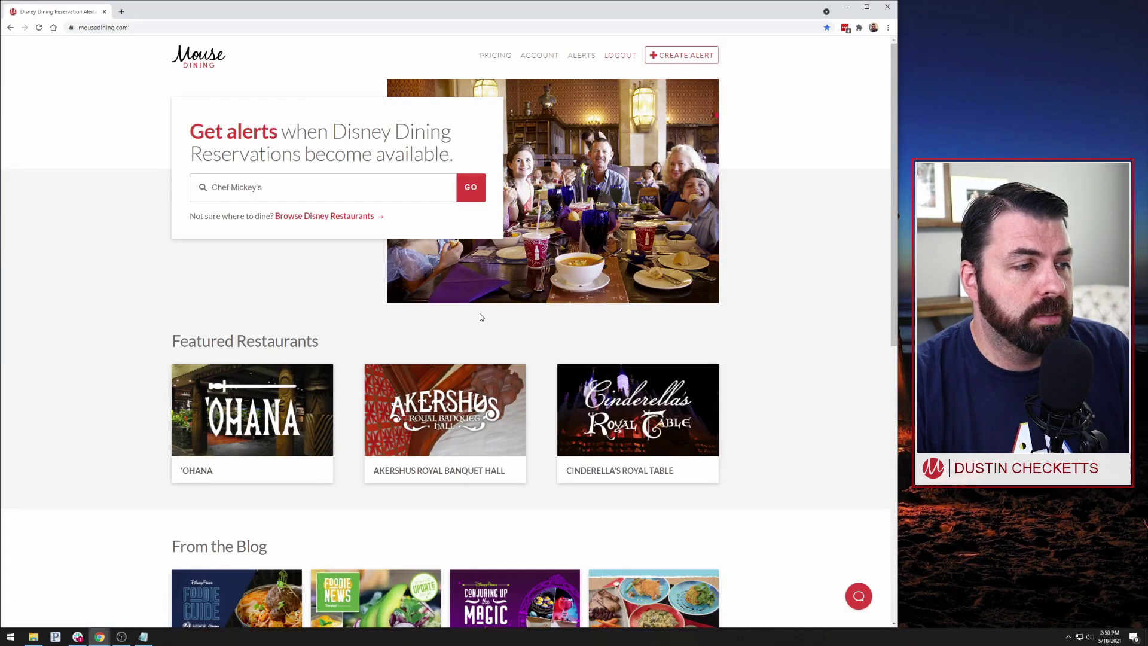
pyautogui.click(300, 183)
pyautogui.click(470, 187)
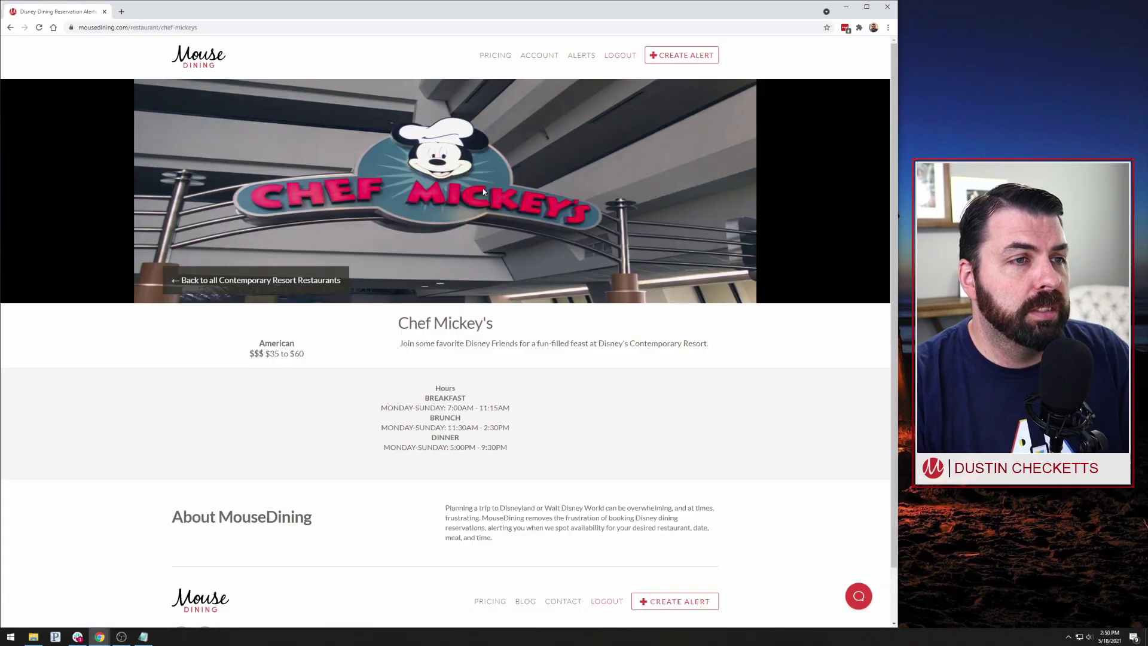
pyautogui.scroll(-10, 490, 505)
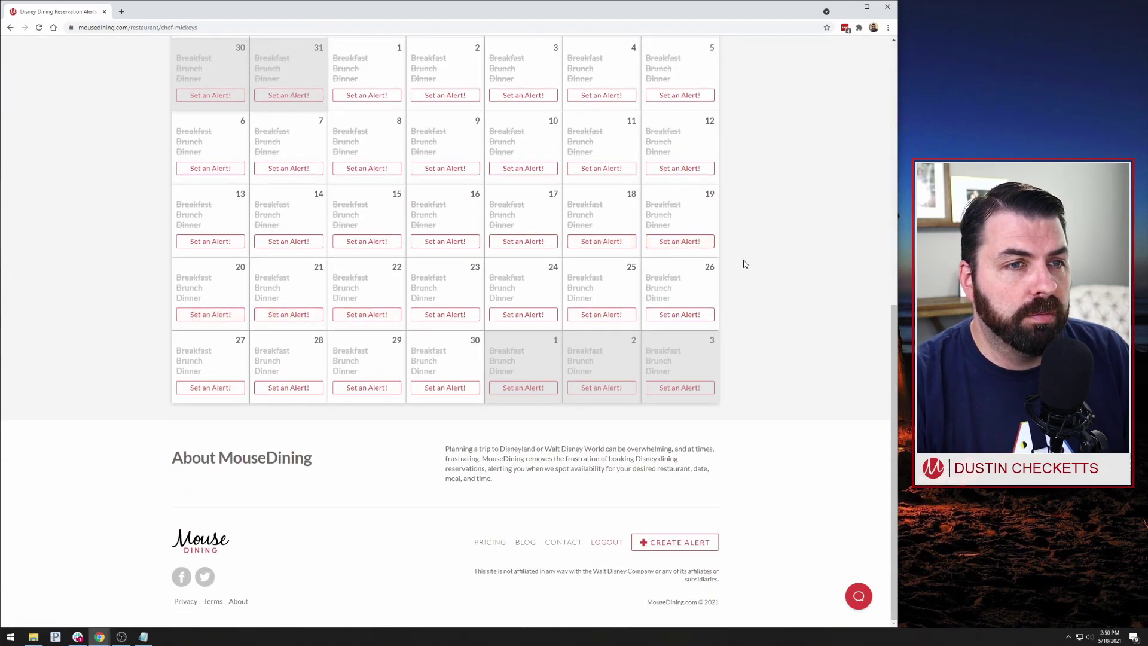
pyautogui.click(599, 245)
pyautogui.click(599, 246)
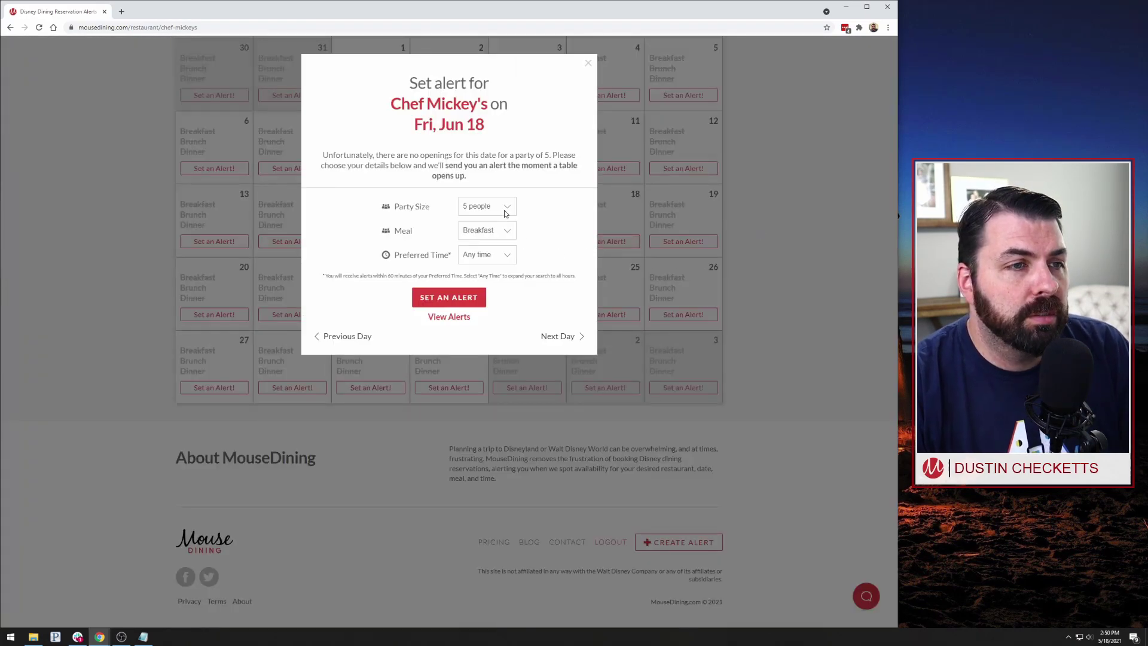
pyautogui.click(450, 298)
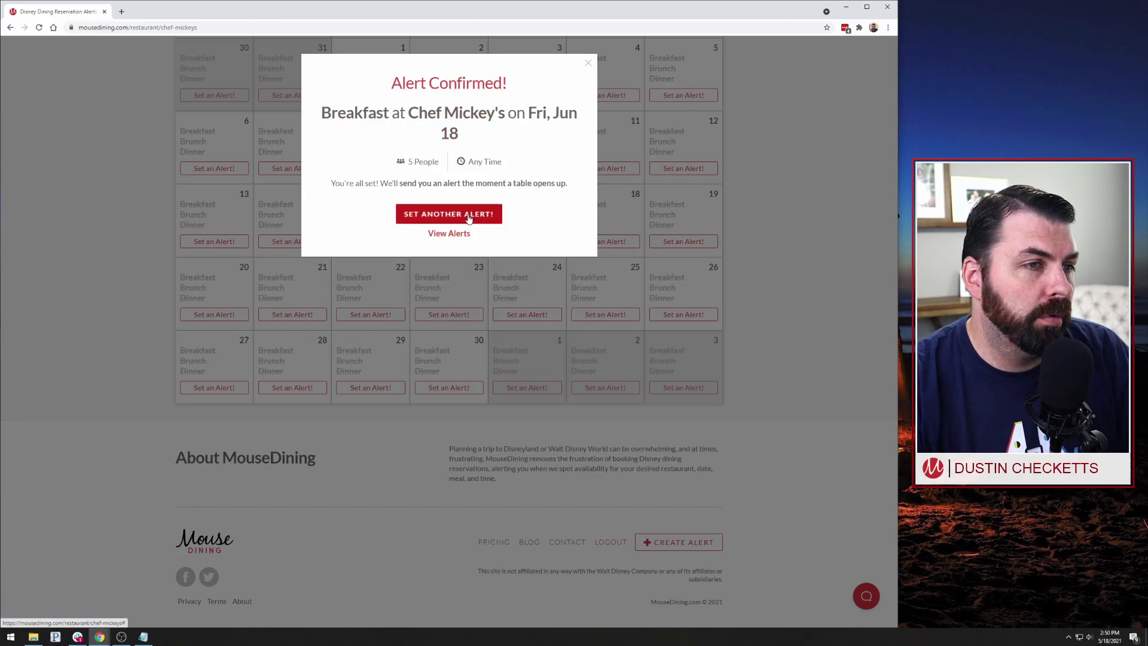
# - Add breakfast alerts for June 19, 20 and 21 at Chef Mickey's
pyautogui.click(469, 219)
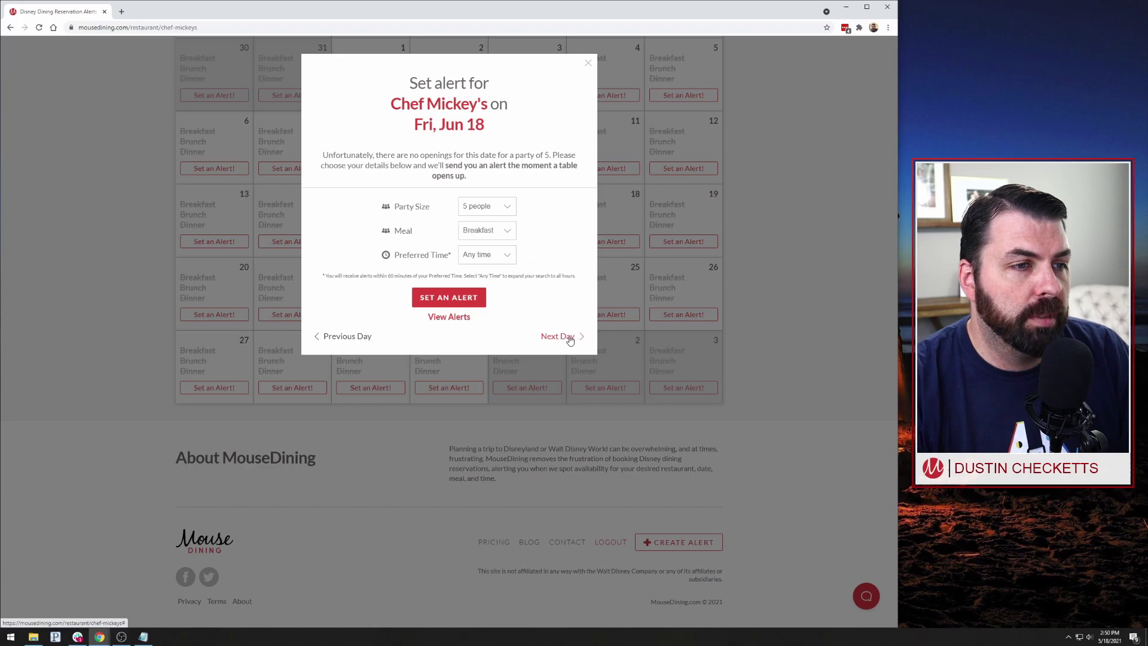
pyautogui.click(562, 337)
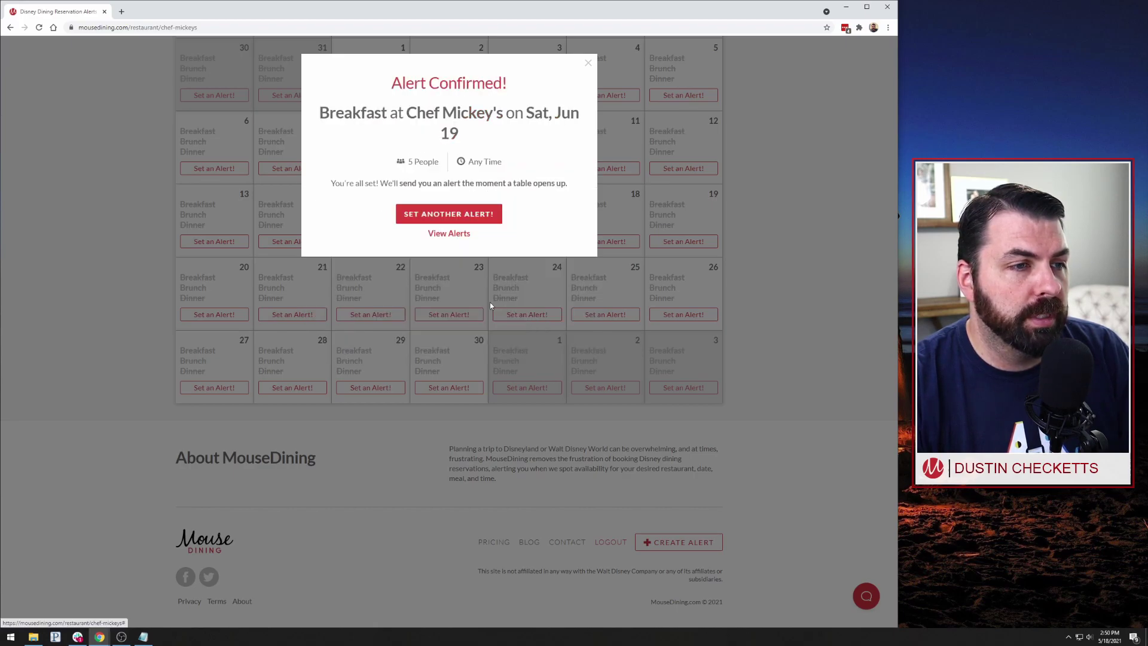
pyautogui.click(446, 215)
pyautogui.click(562, 336)
pyautogui.click(477, 299)
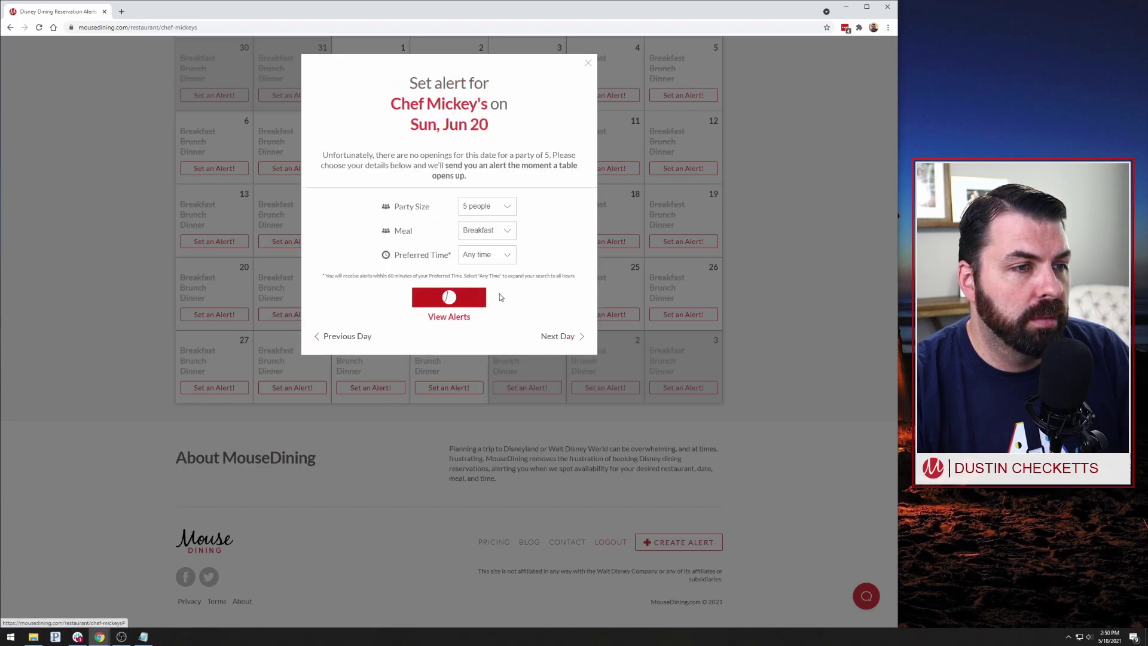
pyautogui.click(476, 226)
pyautogui.click(562, 336)
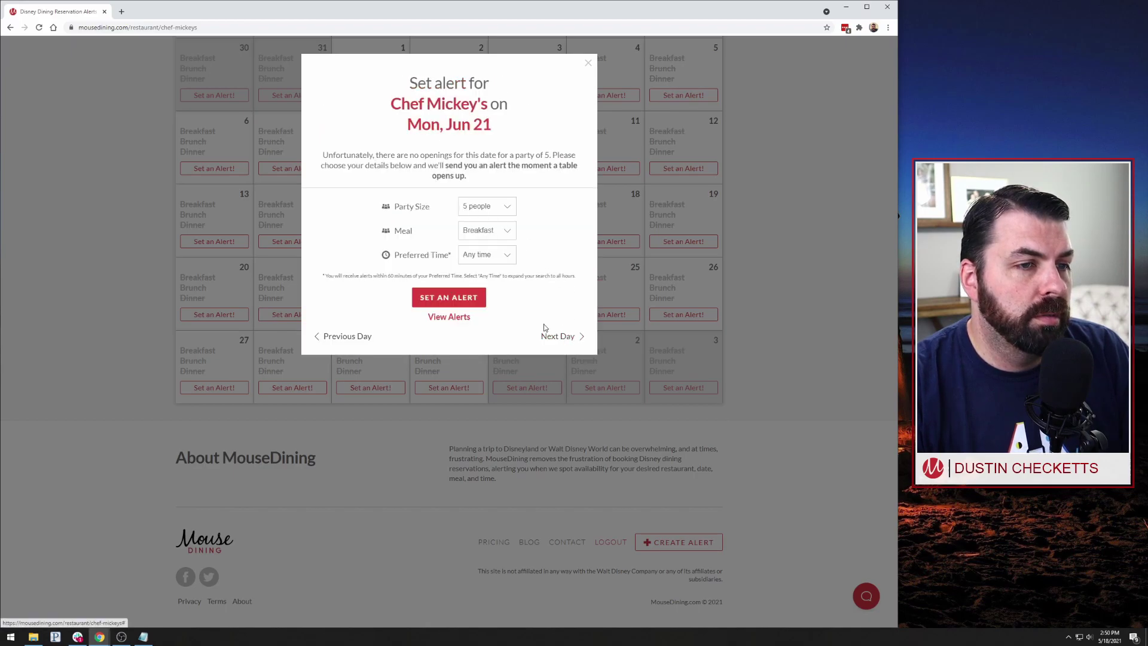
pyautogui.press('Return')
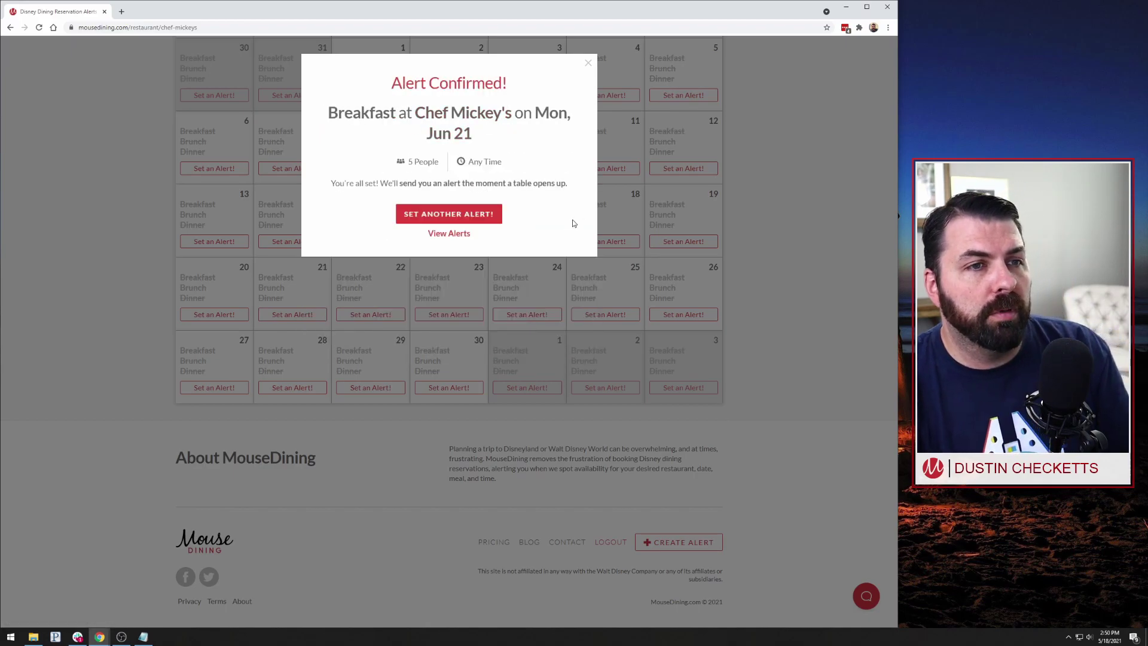
# - Open Alerts and remove all four Chef Mickey's alerts
pyautogui.click(453, 235)
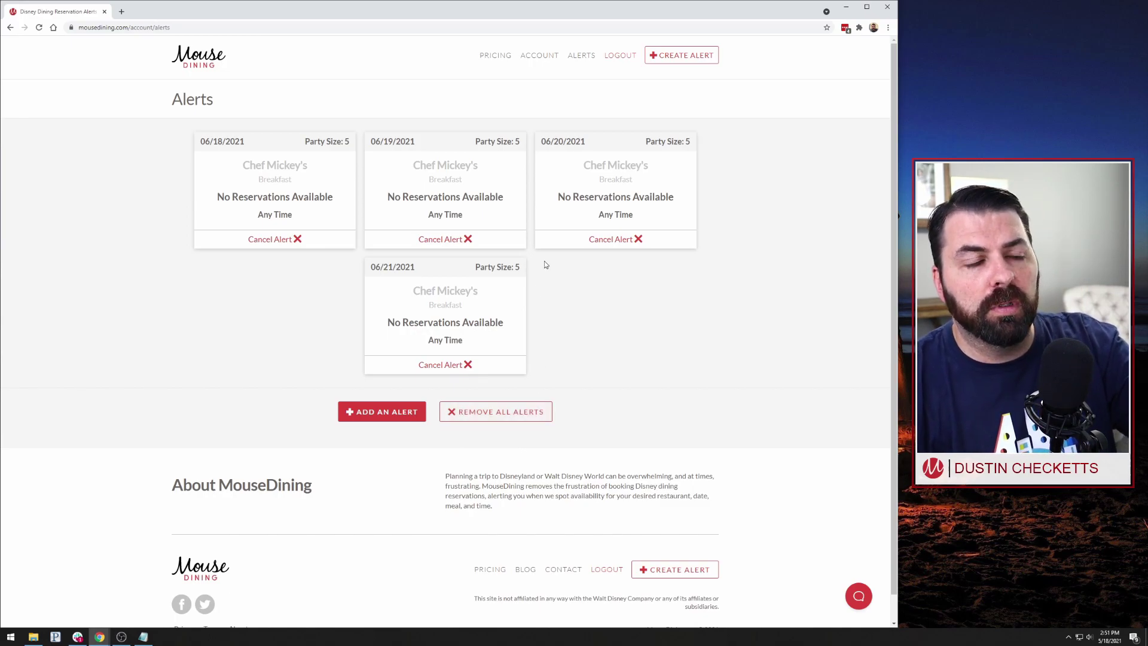
pyautogui.click(514, 412)
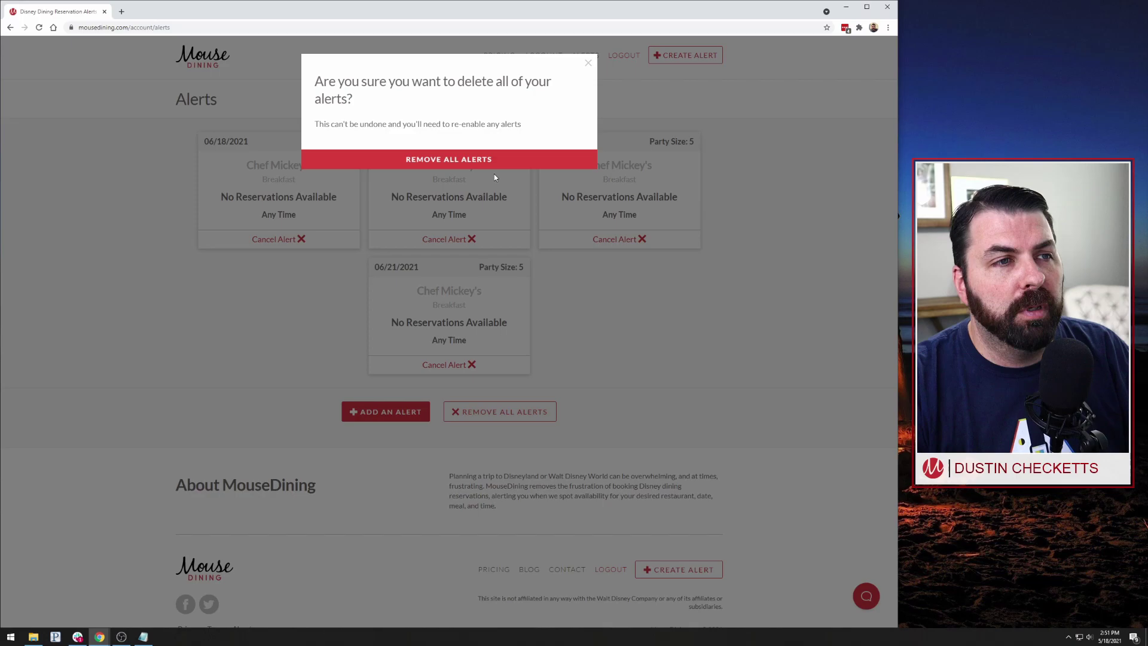
pyautogui.click(483, 161)
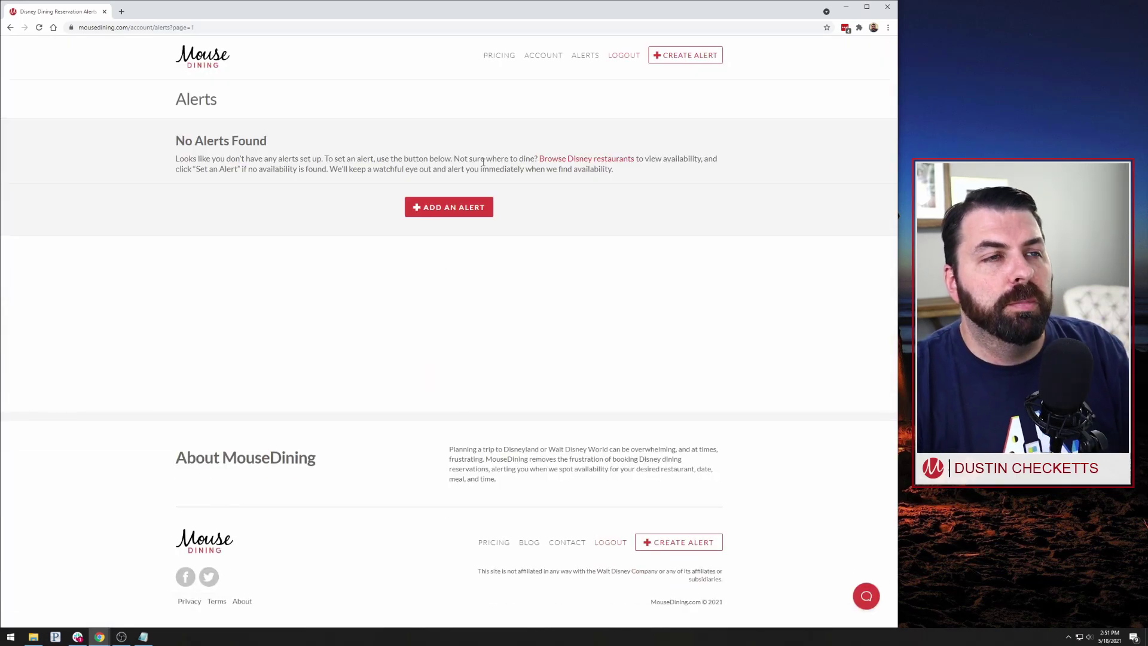
# - Return to Chef Mickey's, advance the calendar to June, and start an alert for June 21
pyautogui.click(209, 58)
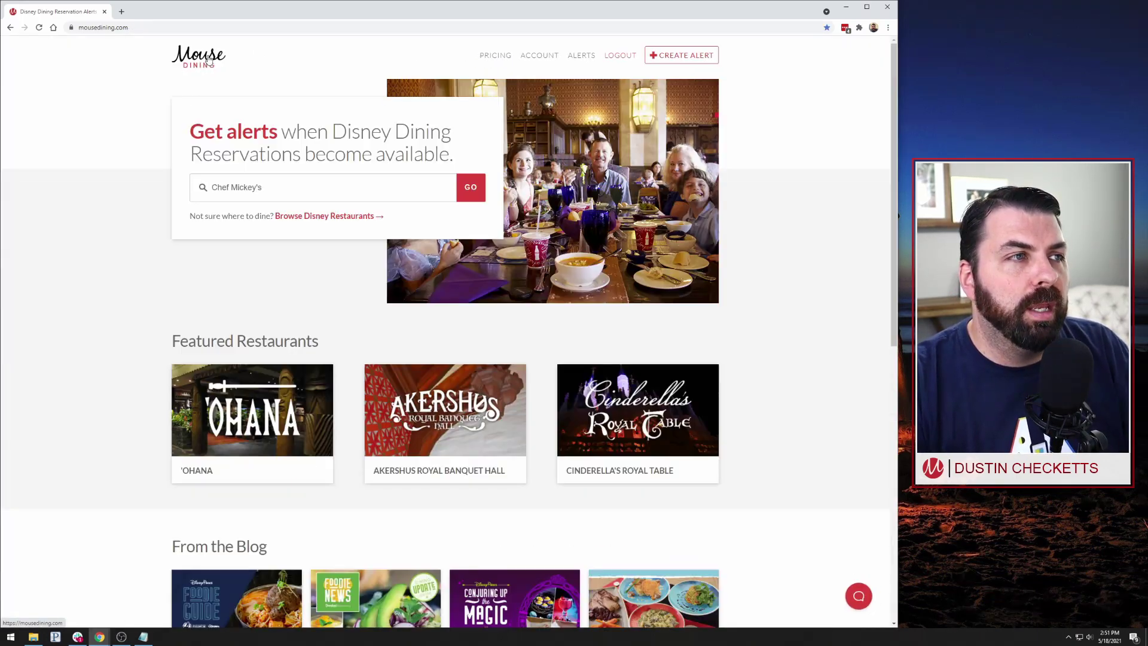
pyautogui.hotkey('alt', 'Left')
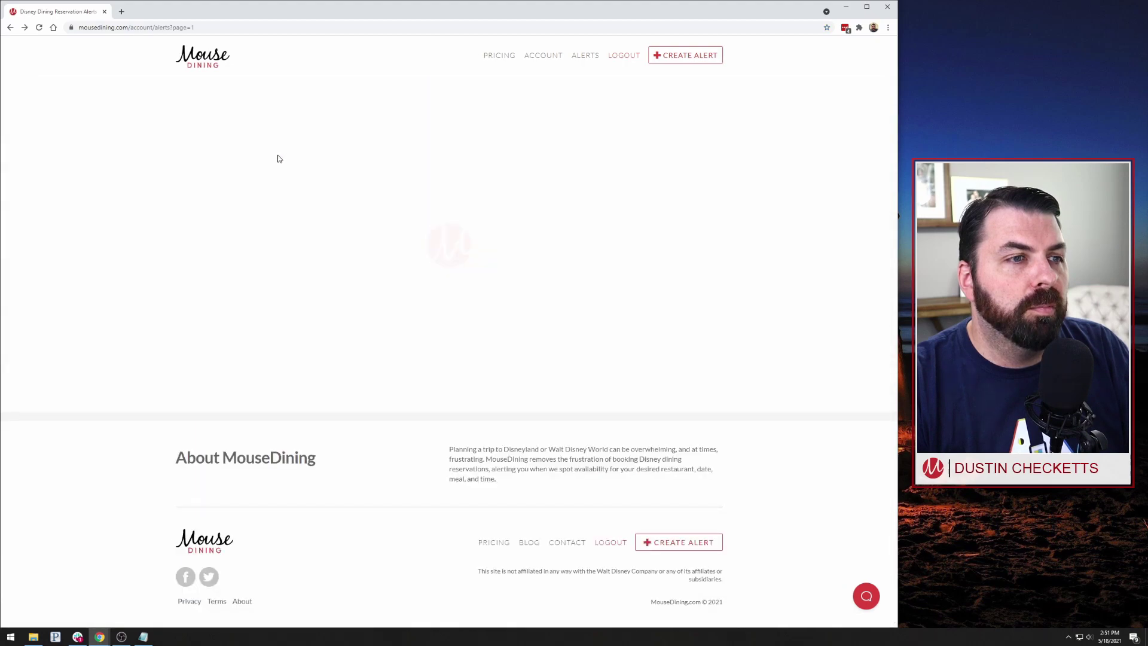
pyautogui.hotkey('alt', 'Left')
pyautogui.scroll(-8, 444, 337)
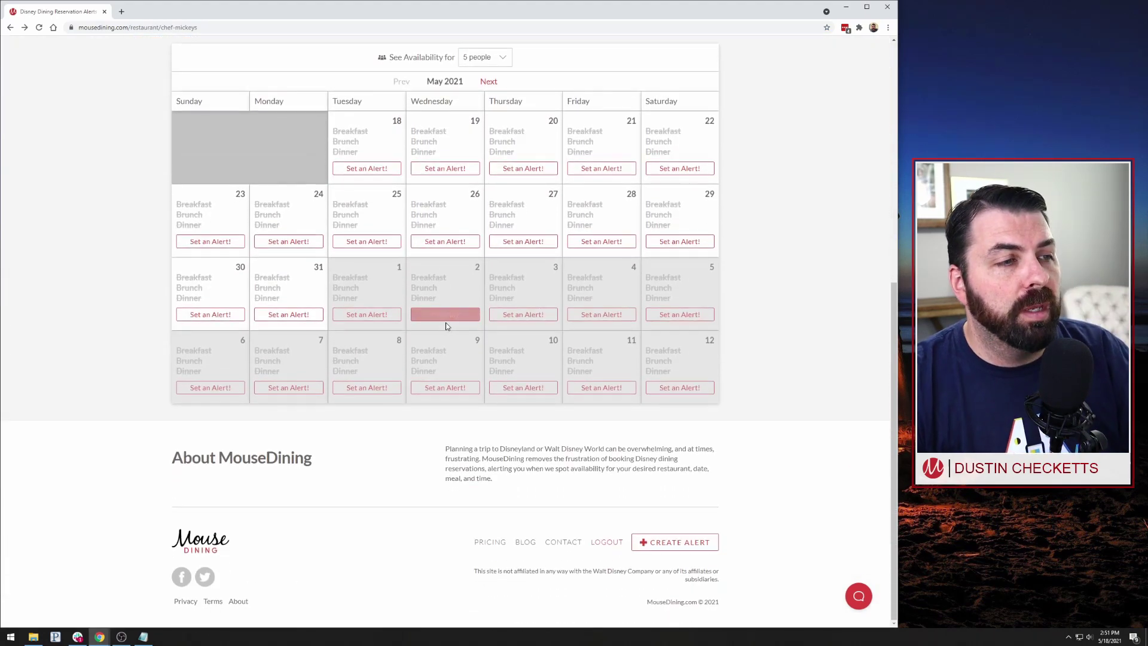
pyautogui.click(488, 81)
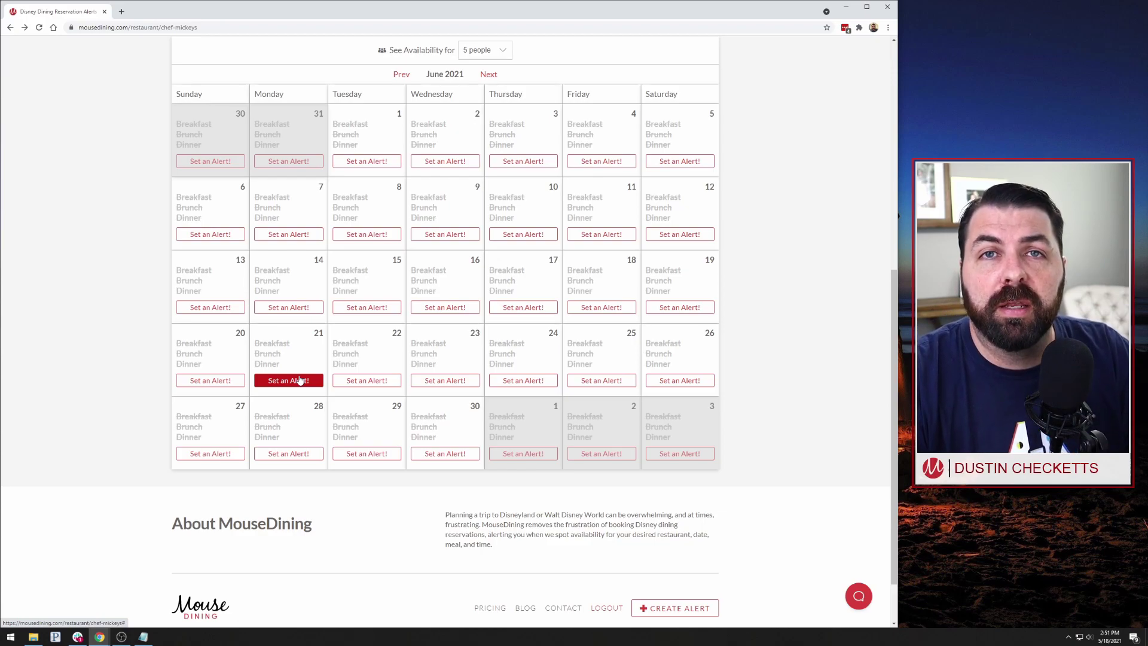
pyautogui.click(300, 380)
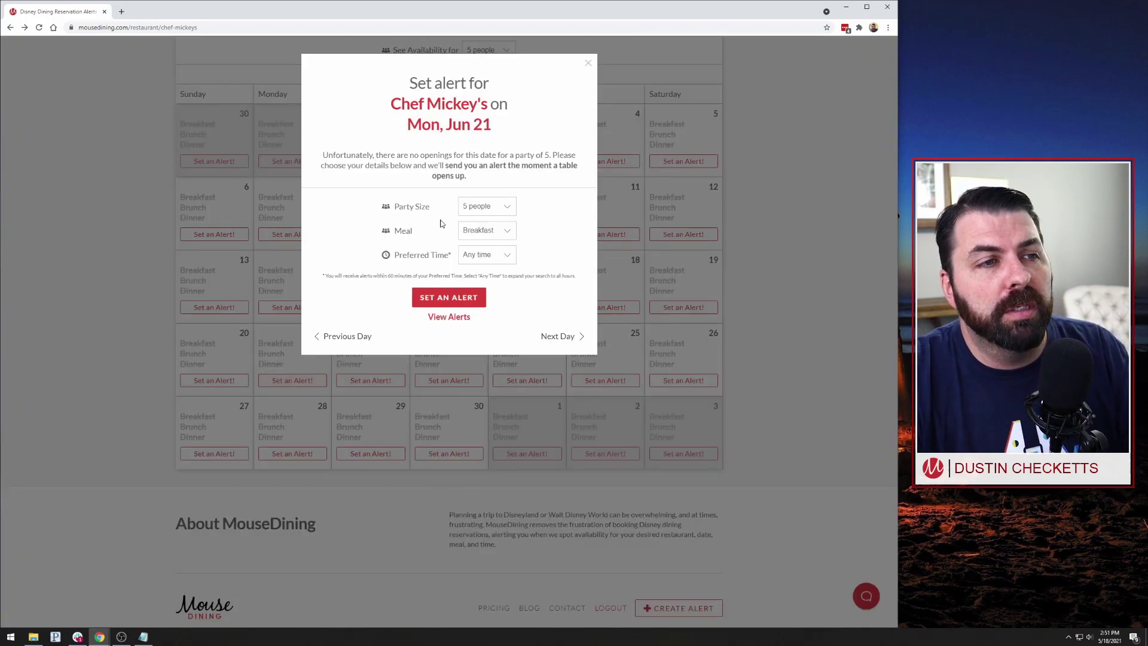
# - Set the preferred time to 7:30, save the breakfast alert, and view the alerts list
pyautogui.click(505, 255)
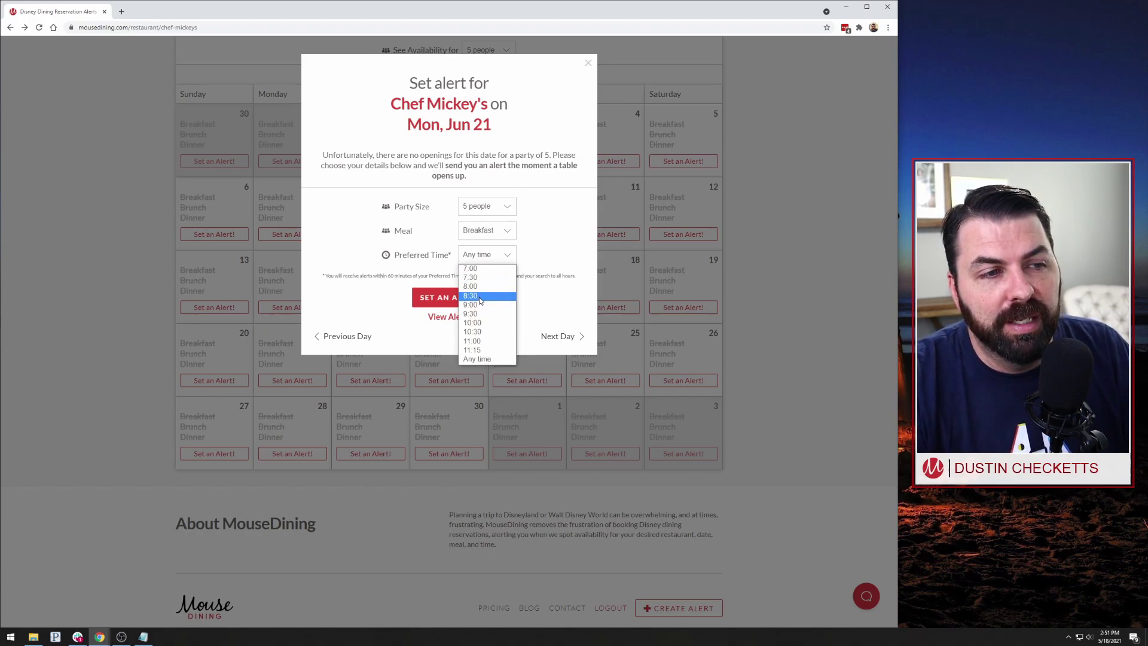
pyautogui.click(478, 276)
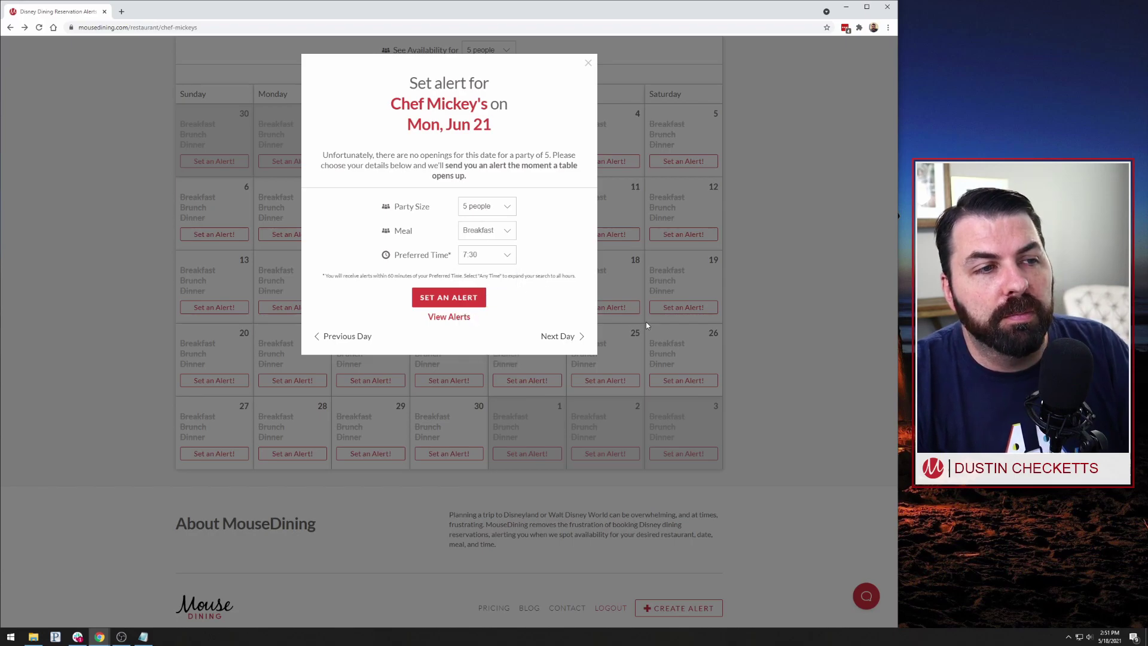
pyautogui.click(498, 258)
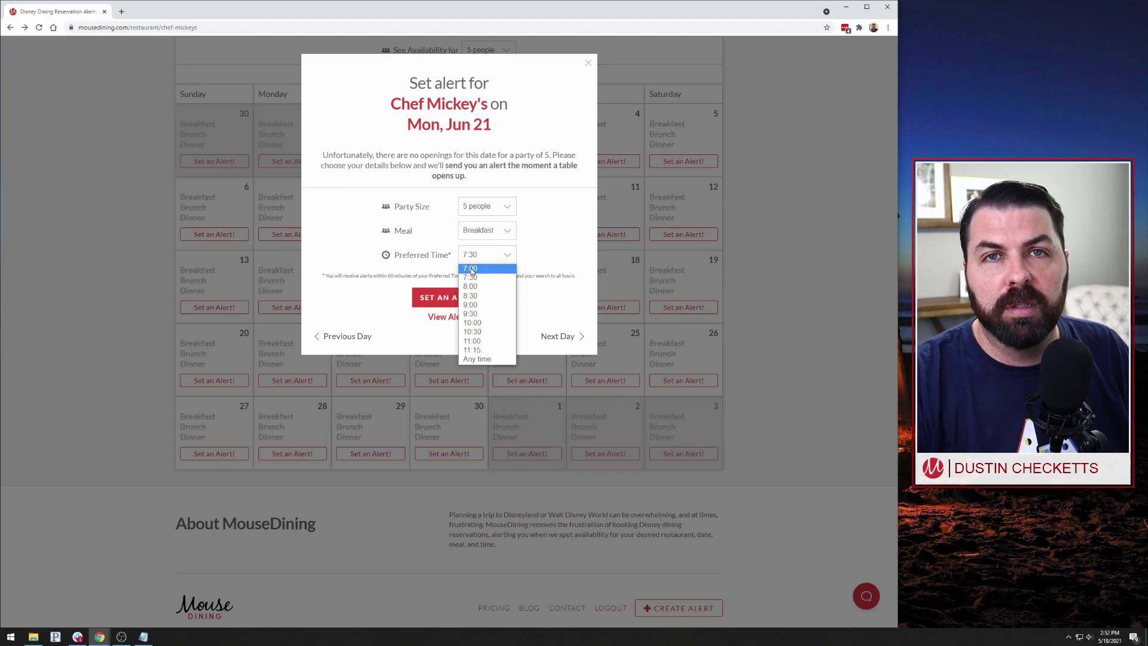
pyautogui.click(568, 292)
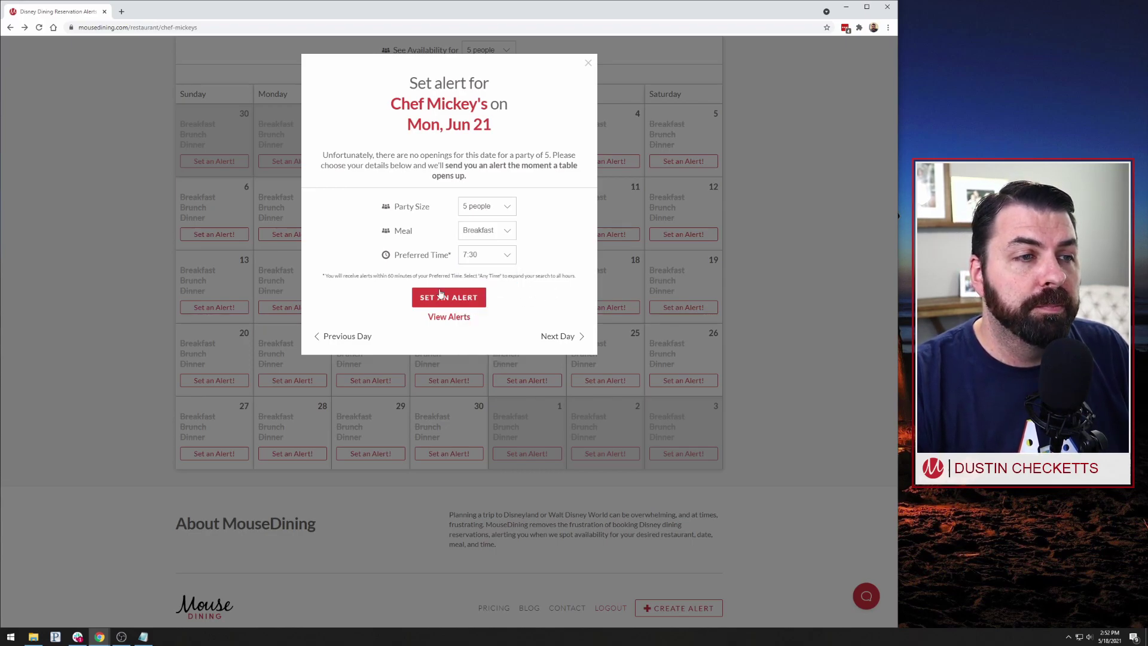
pyautogui.click(449, 302)
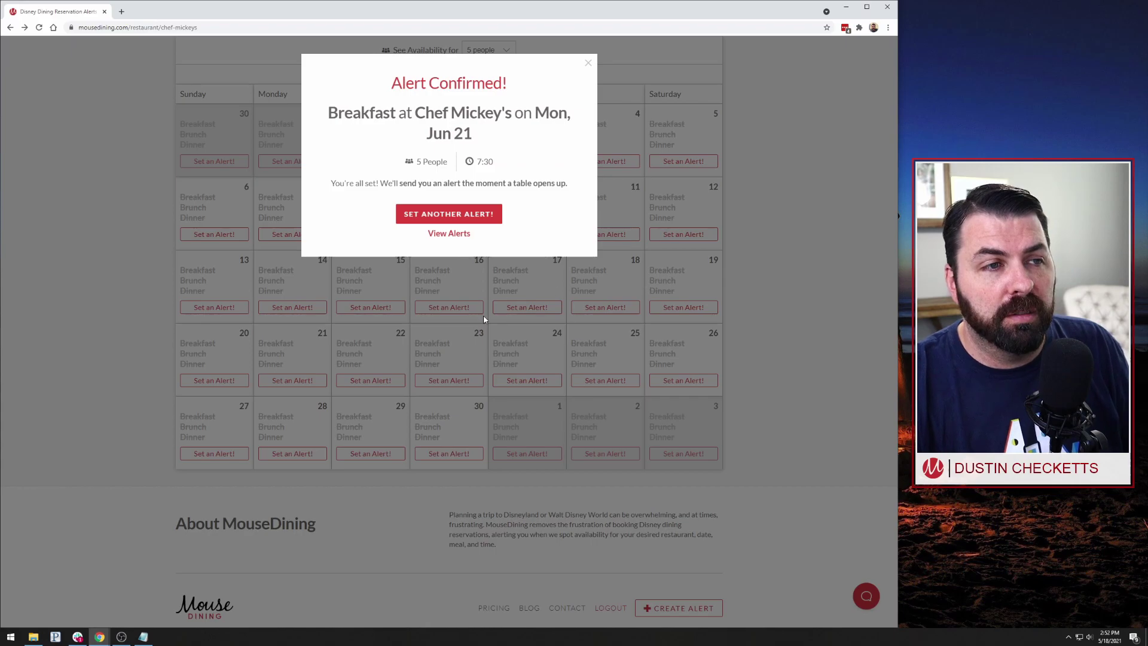
pyautogui.click(467, 234)
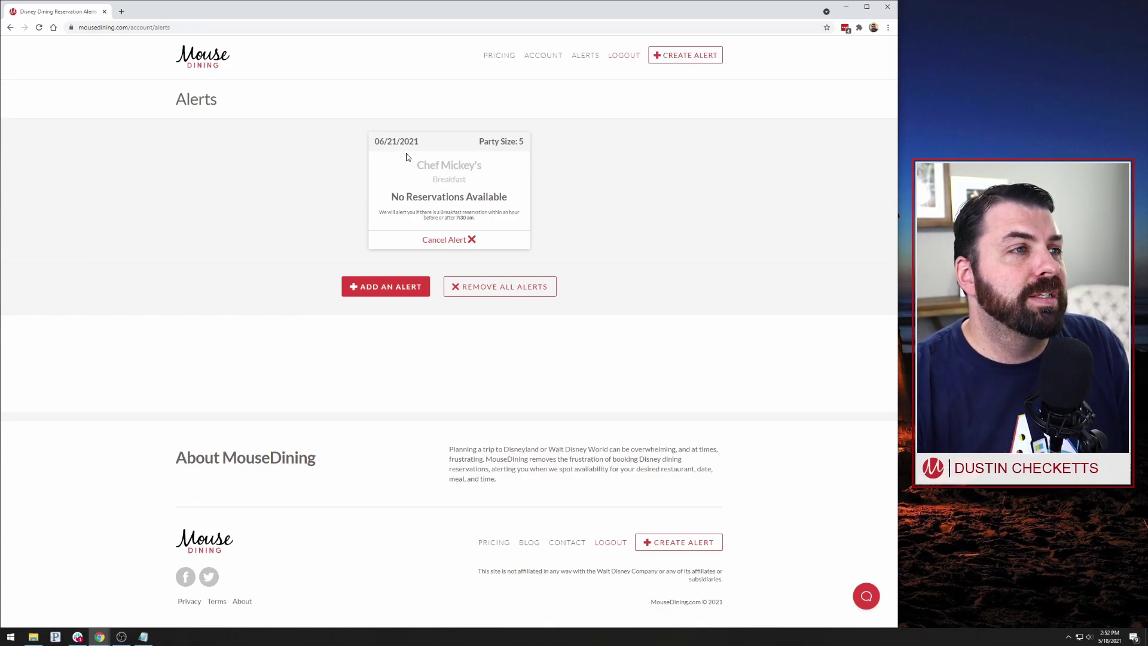
# - Search Be Our Guest and save a Lunch alert for May 28
pyautogui.click(205, 59)
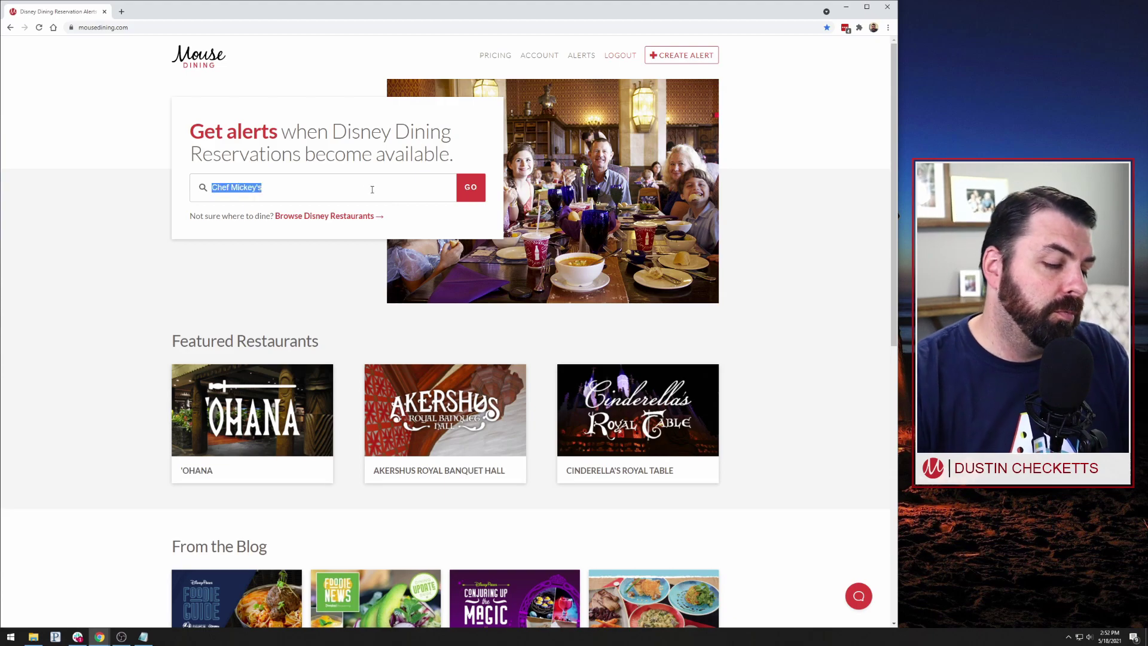
pyautogui.press('BackSpace')
pyautogui.write('be')
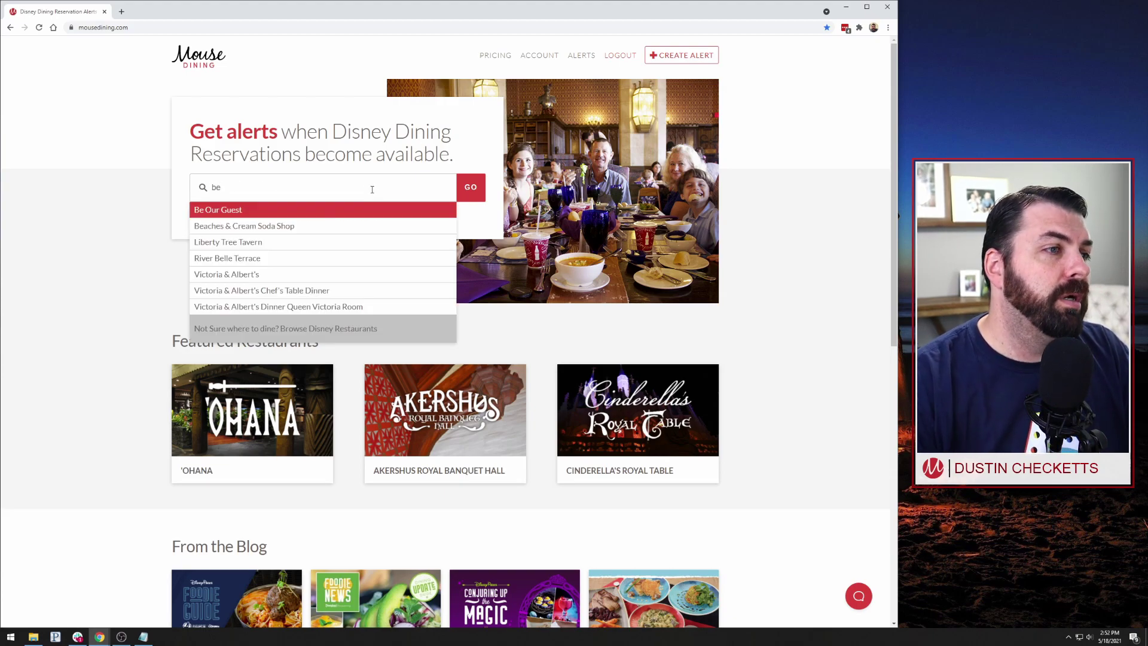
pyautogui.click(332, 209)
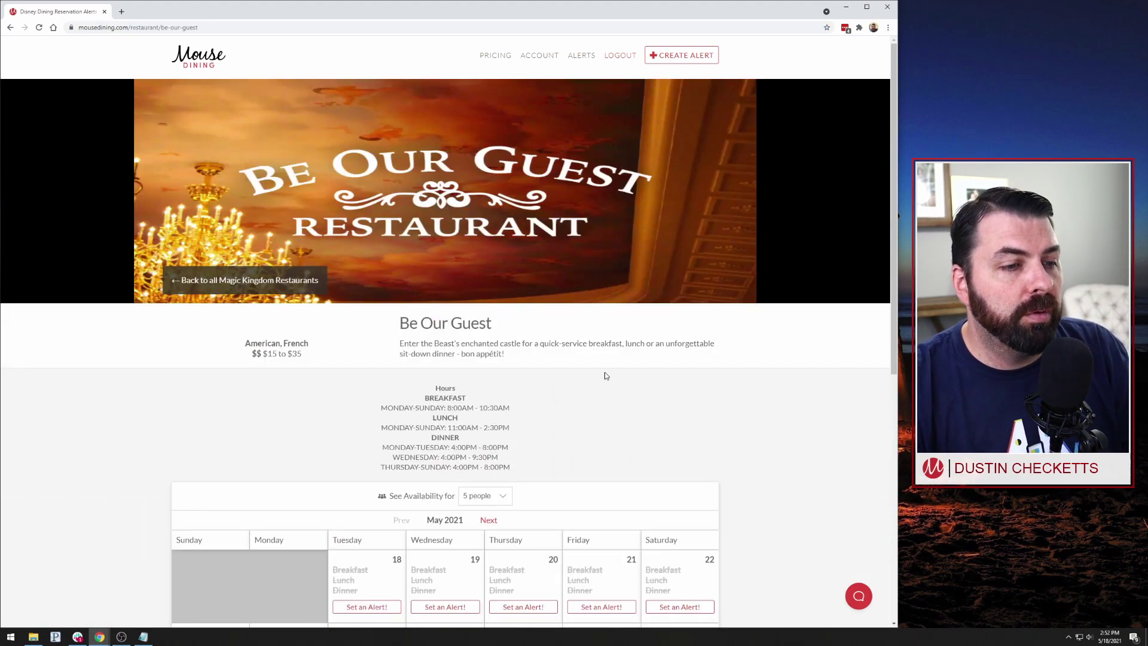
pyautogui.scroll(-7, 604, 372)
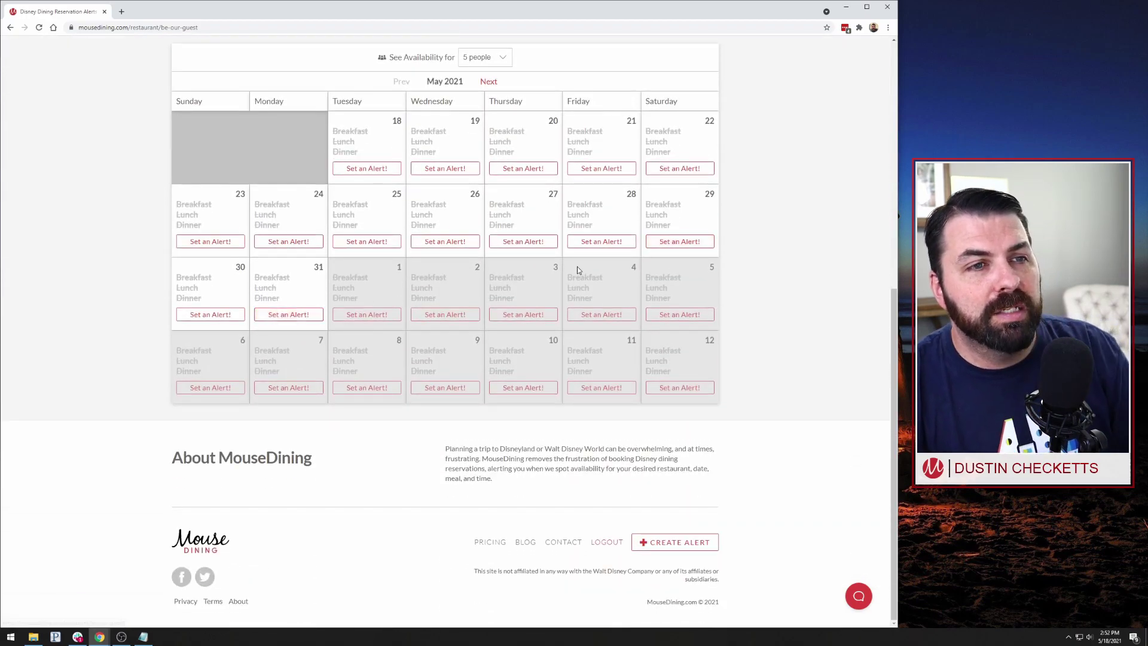
pyautogui.click(602, 242)
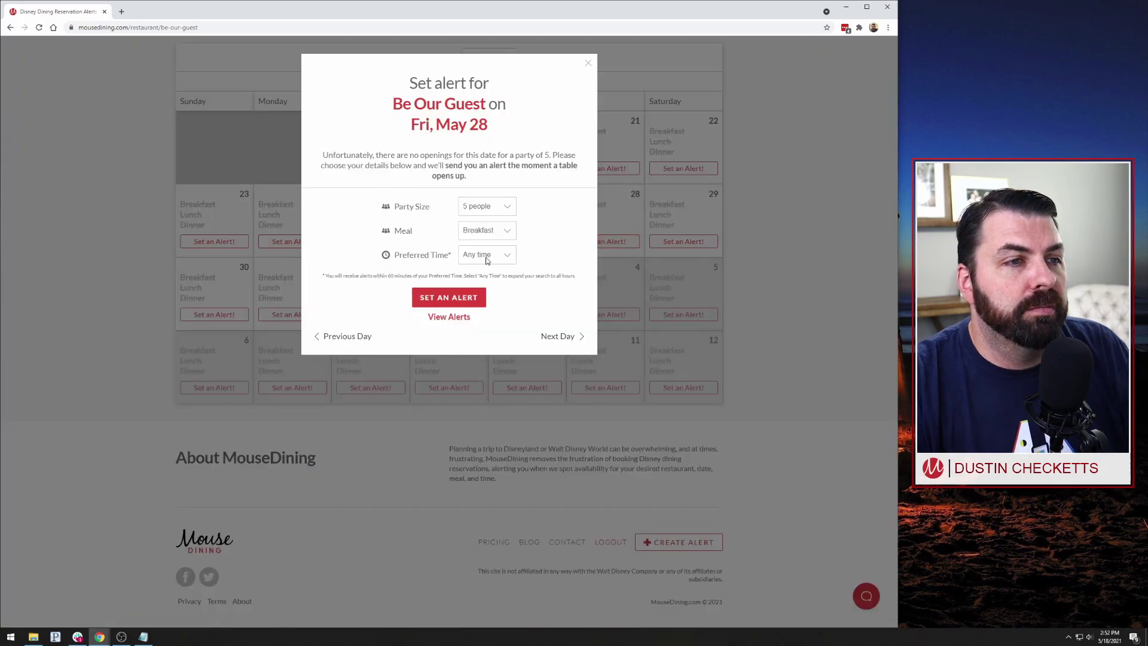
pyautogui.click(491, 233)
pyautogui.click(486, 254)
pyautogui.click(458, 294)
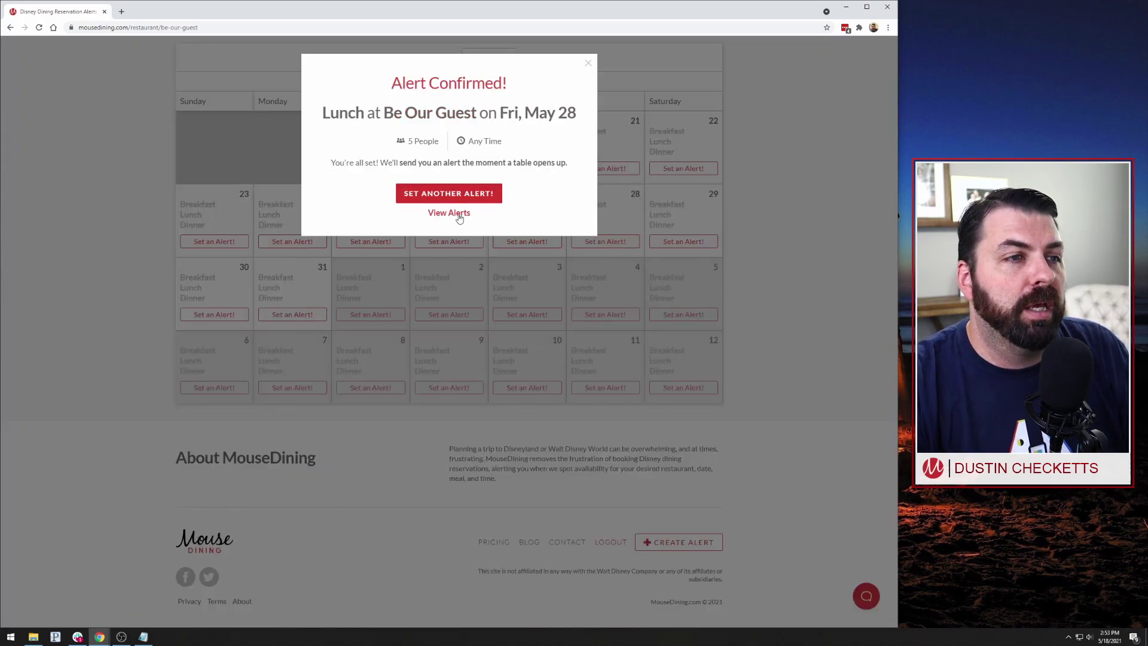
# - Add Be Our Guest lunch alerts for May 29 and May 30, then view the alerts list
pyautogui.click(451, 193)
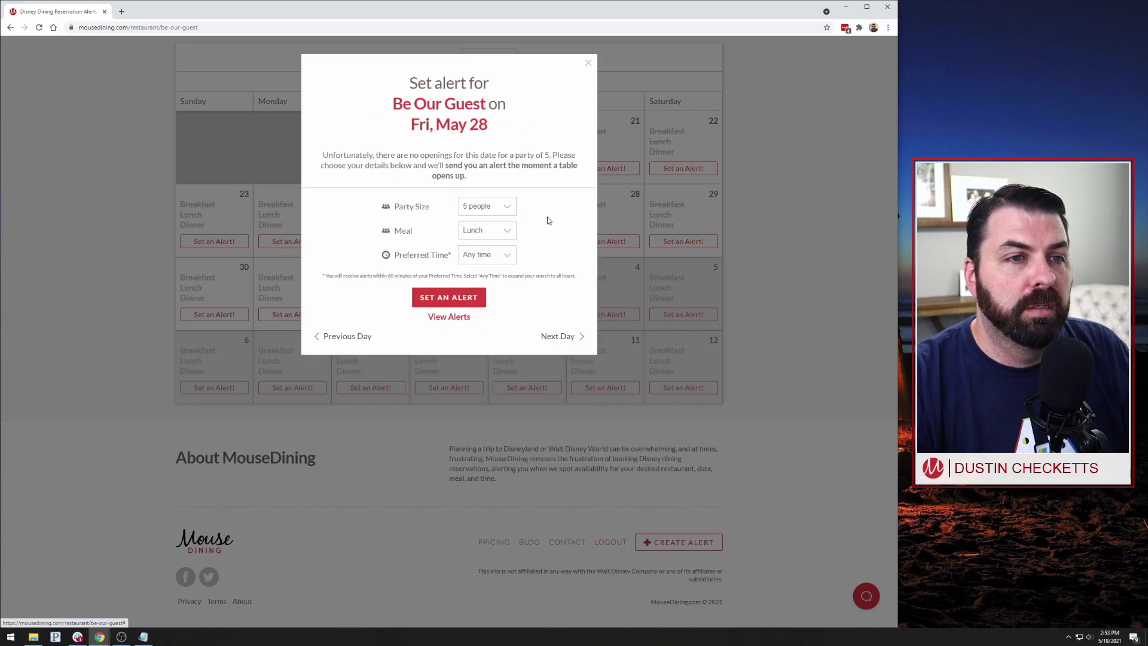
pyautogui.click(558, 336)
pyautogui.click(452, 298)
pyautogui.click(450, 195)
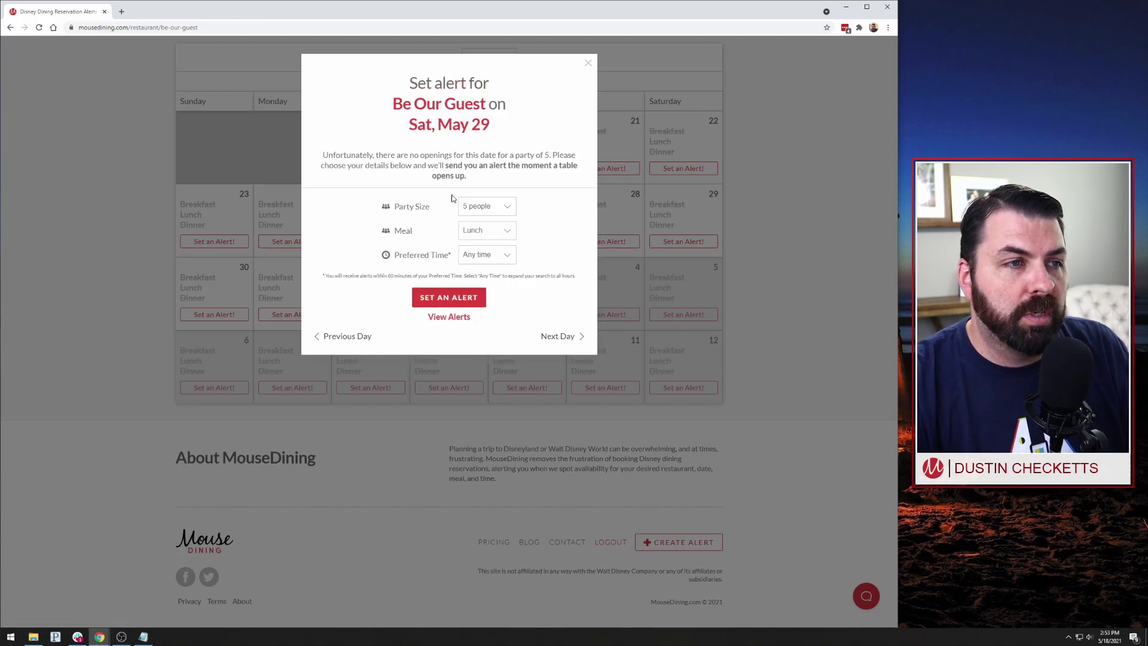
pyautogui.click(472, 299)
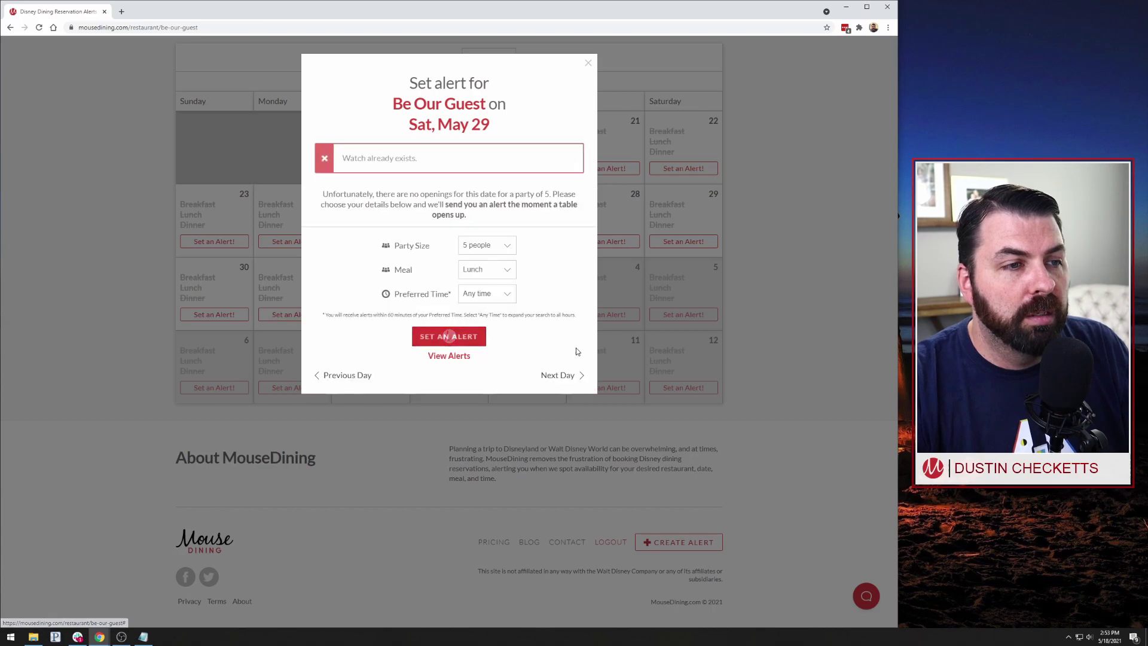
pyautogui.click(558, 336)
pyautogui.click(469, 297)
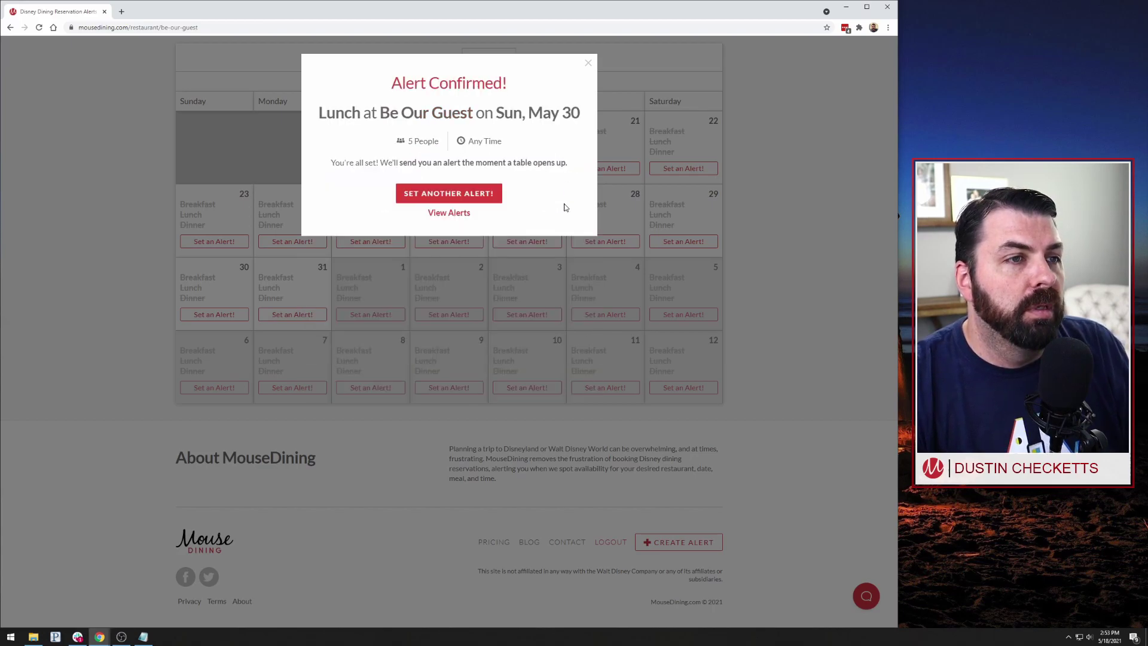
pyautogui.click(452, 216)
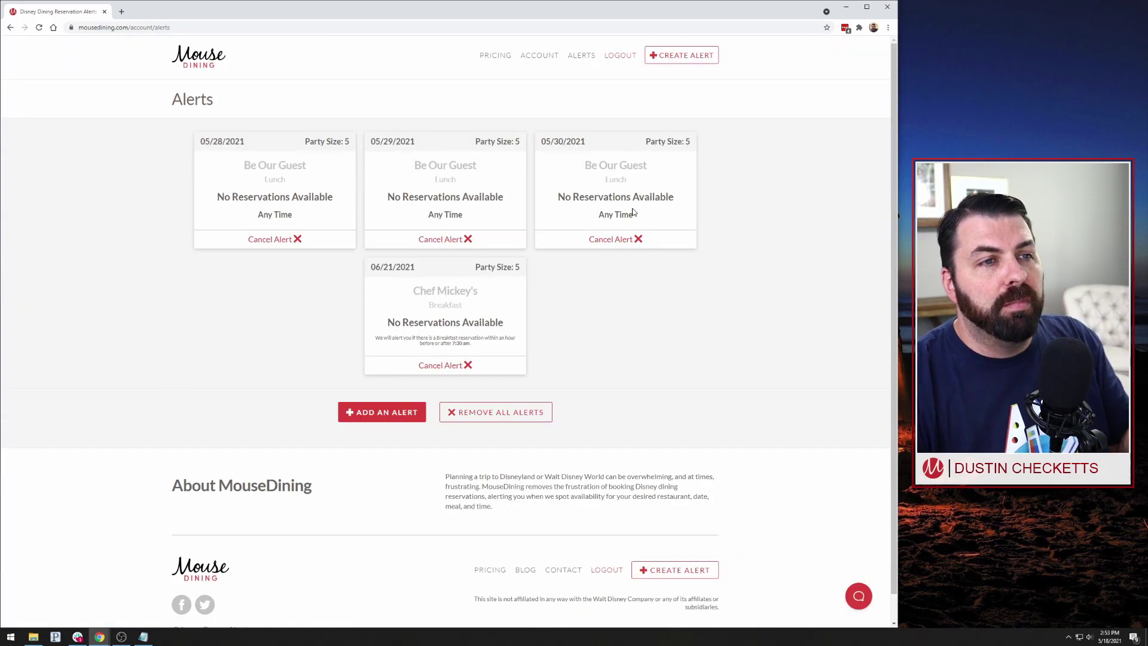